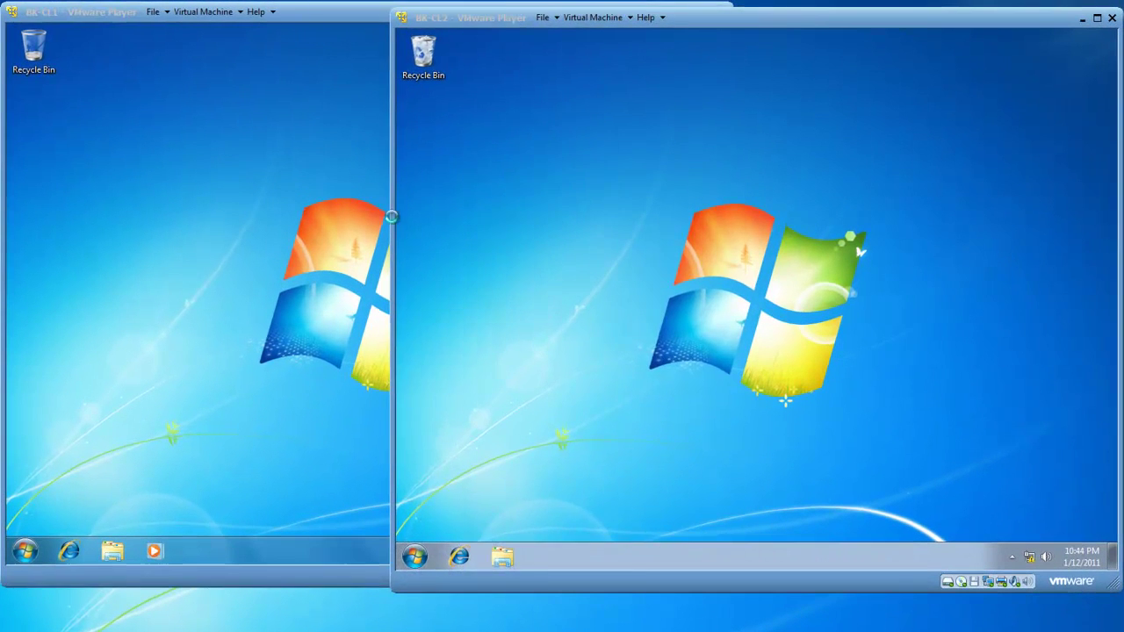
# Switch between the BK-CL1 and BK-CL2 windows, leaving BK-CL1 in front and receiving input.
pyautogui.click(366, 157)
pyautogui.hotkey('ctrl', 'alt')
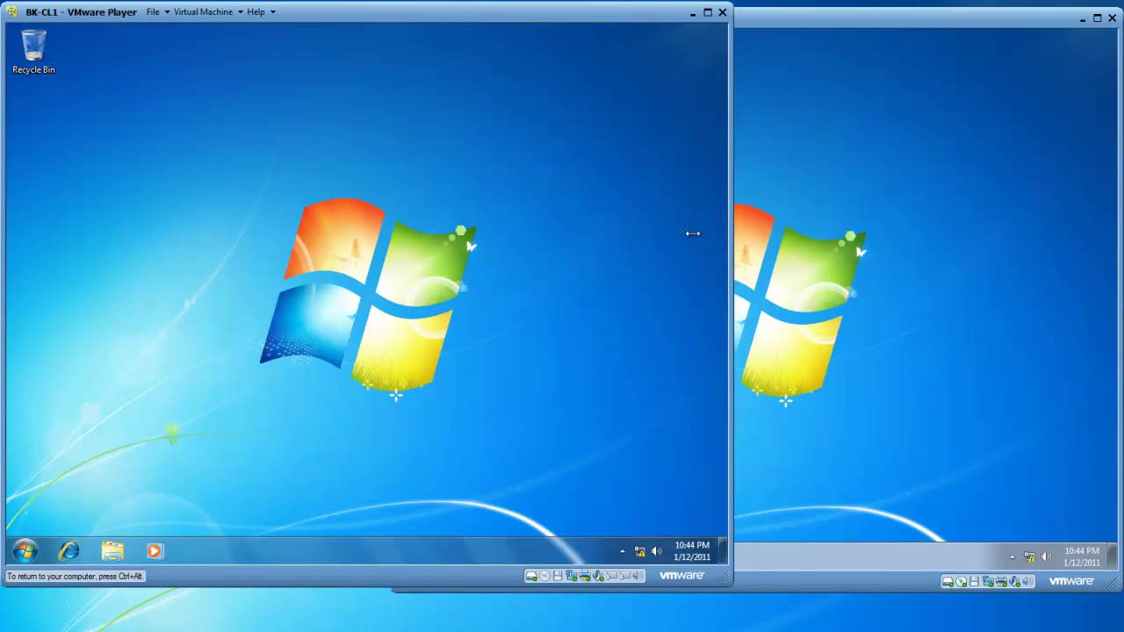
pyautogui.click(982, 252)
pyautogui.hotkey('ctrl', 'alt')
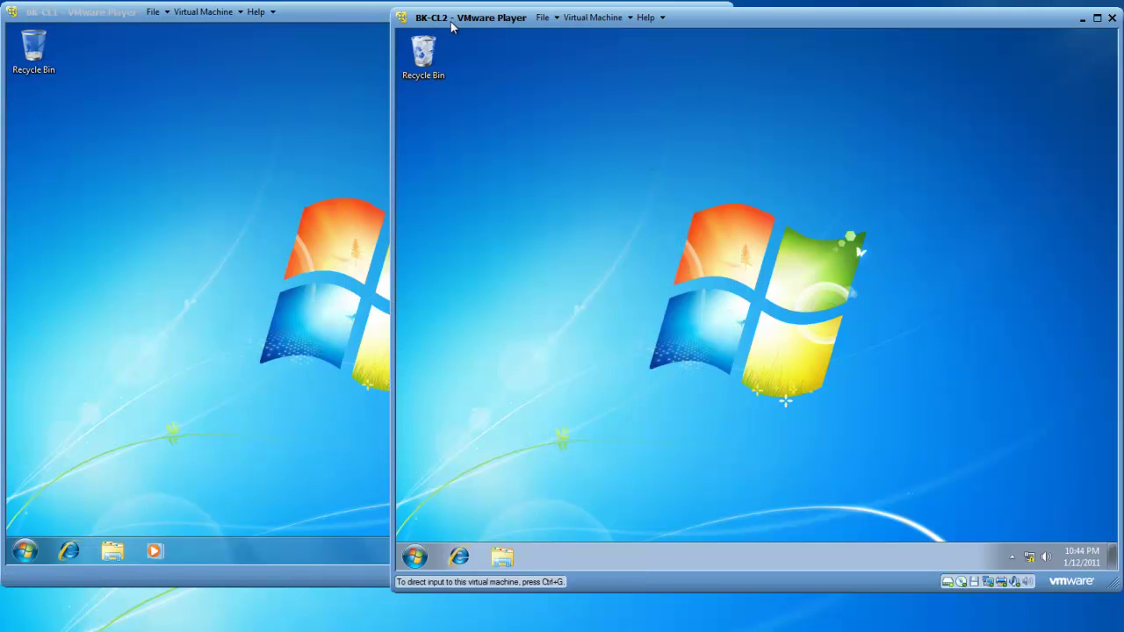
pyautogui.click(324, 179)
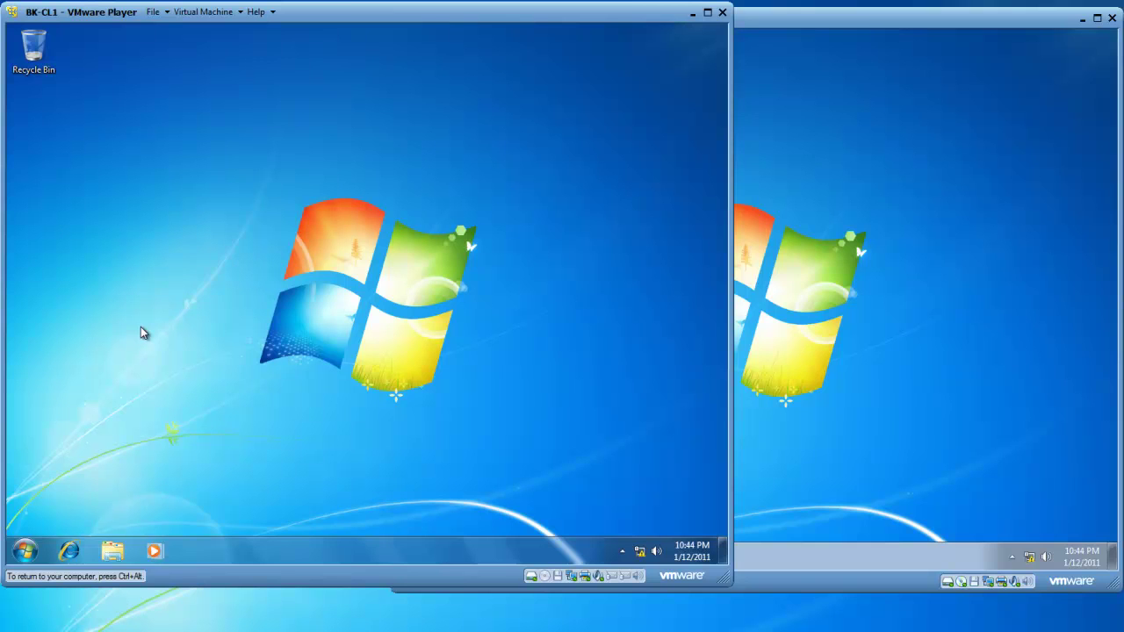
# Open Control Panel > System and Security > System on BK-CL1 and scroll to the computer name section.
pyautogui.click(26, 551)
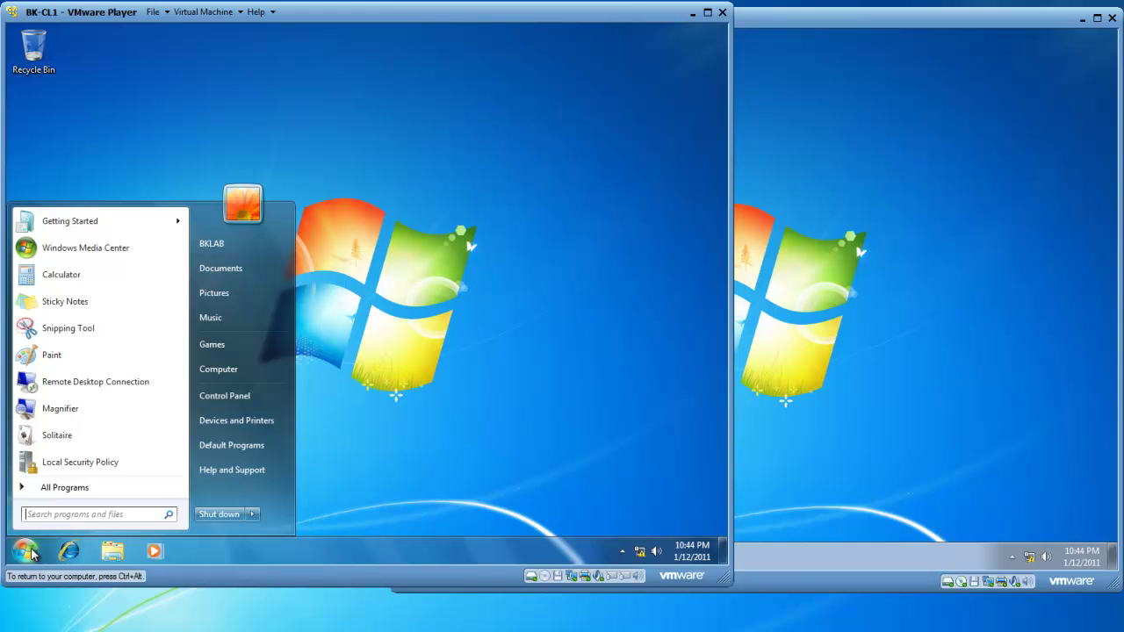
pyautogui.click(224, 400)
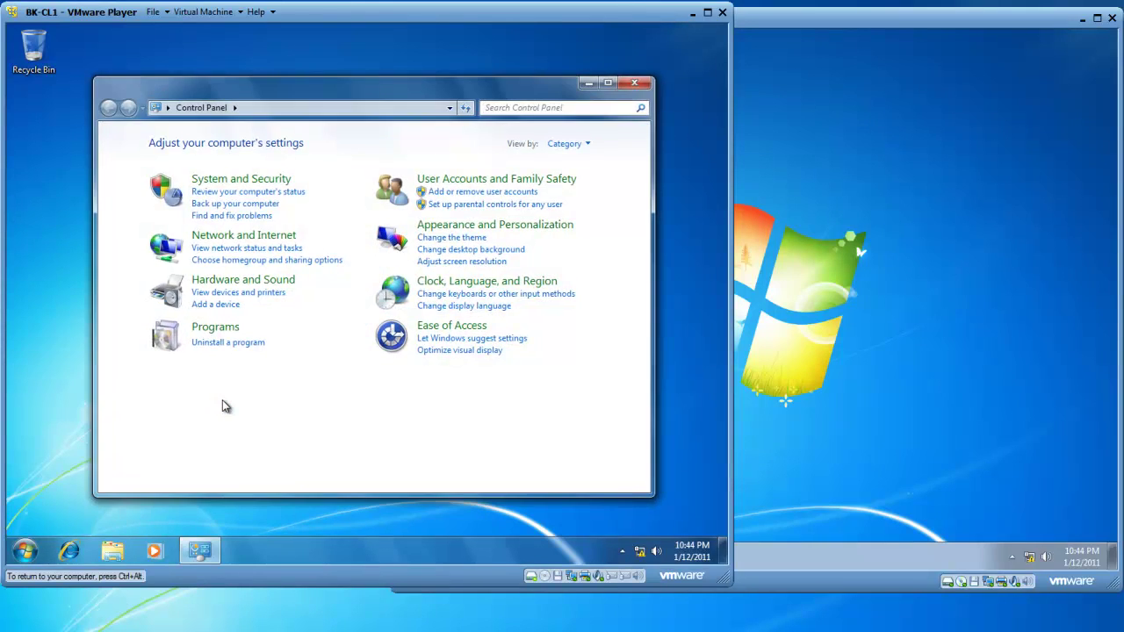
pyautogui.click(214, 178)
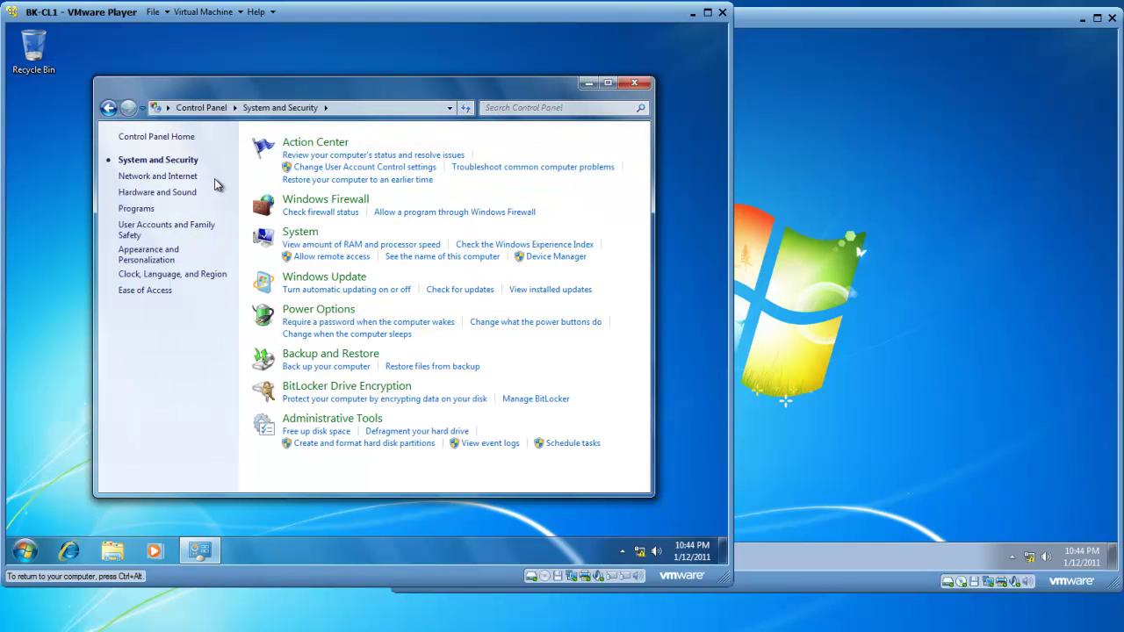
pyautogui.click(300, 232)
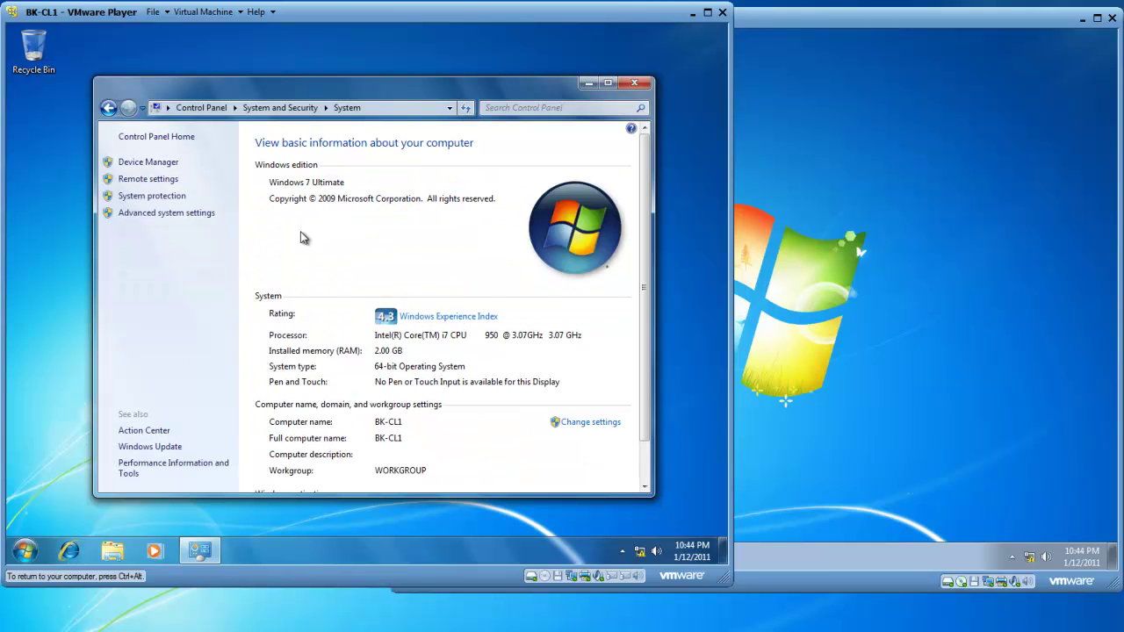
pyautogui.scroll(-1, 641, 263)
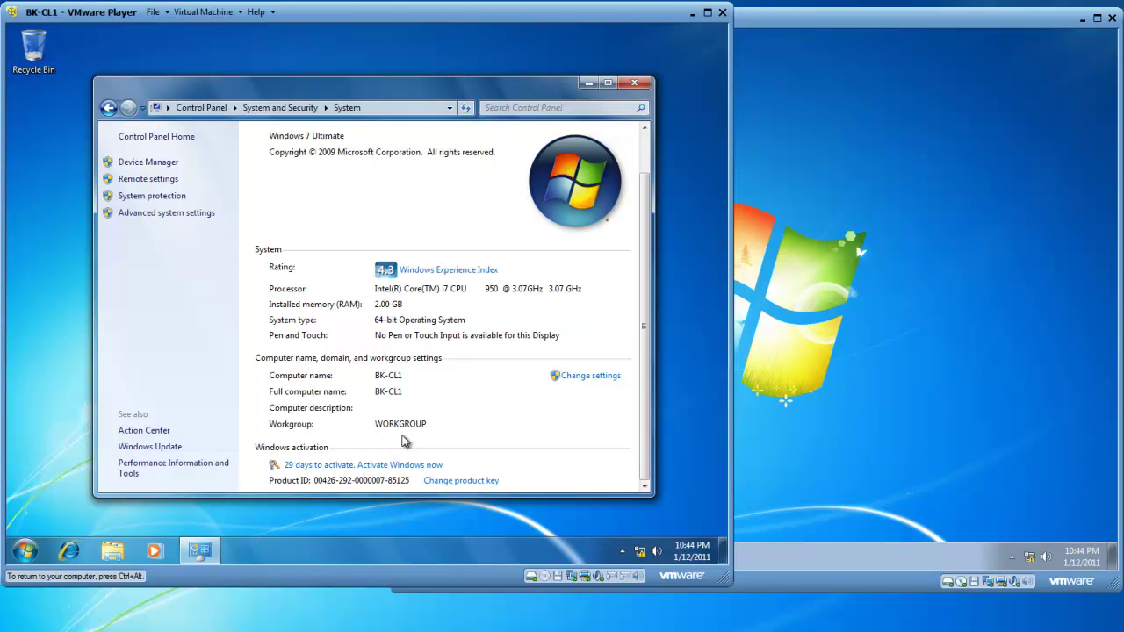
# Change BK-CL1's workgroup from WORKGROUP to BK and acknowledge the welcome and restart notices.
pyautogui.click(580, 378)
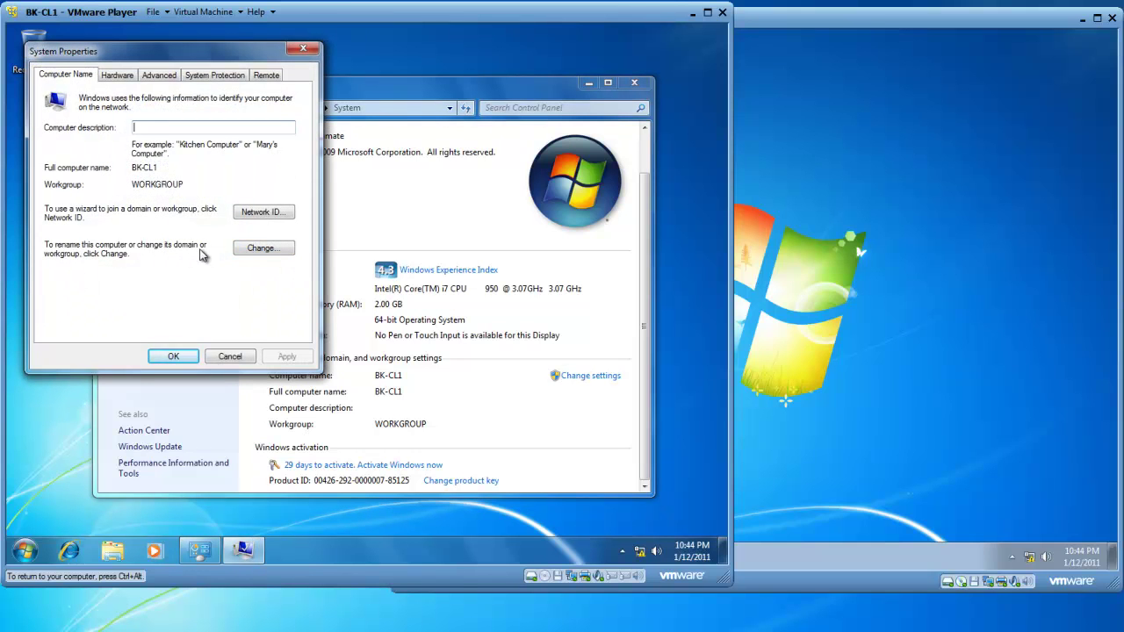
pyautogui.click(261, 250)
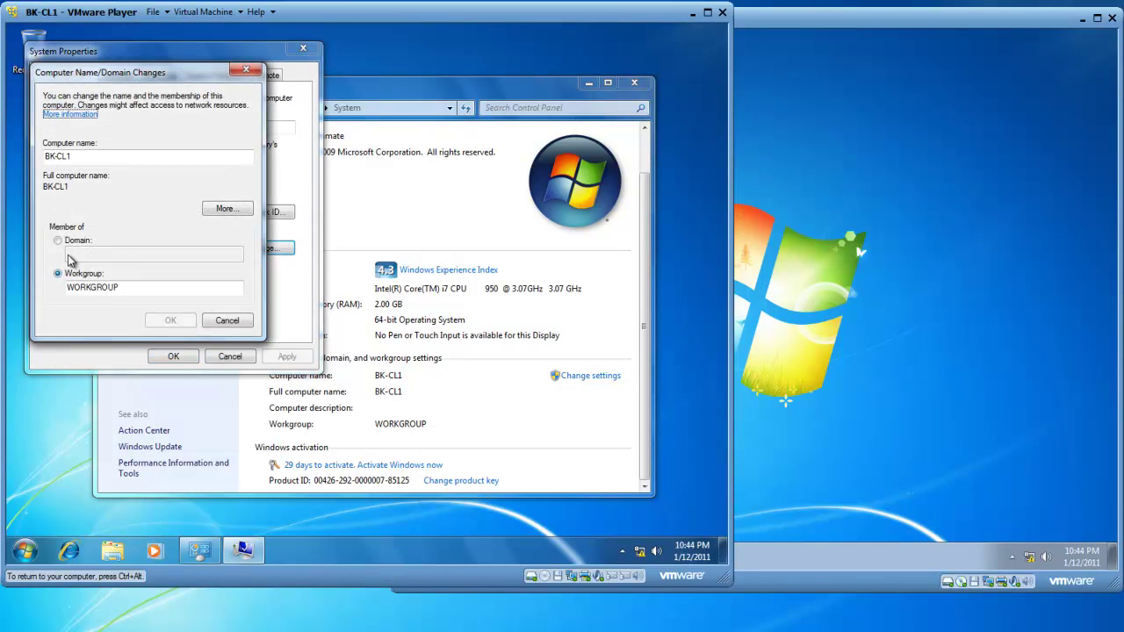
pyautogui.doubleClick(133, 292)
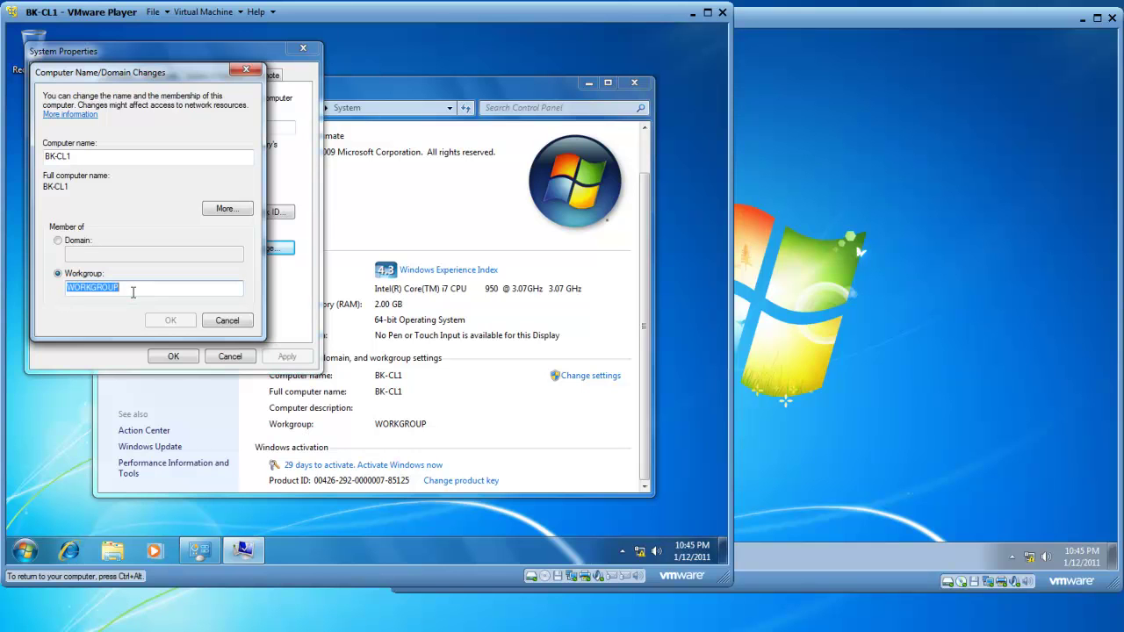
pyautogui.write('BK')
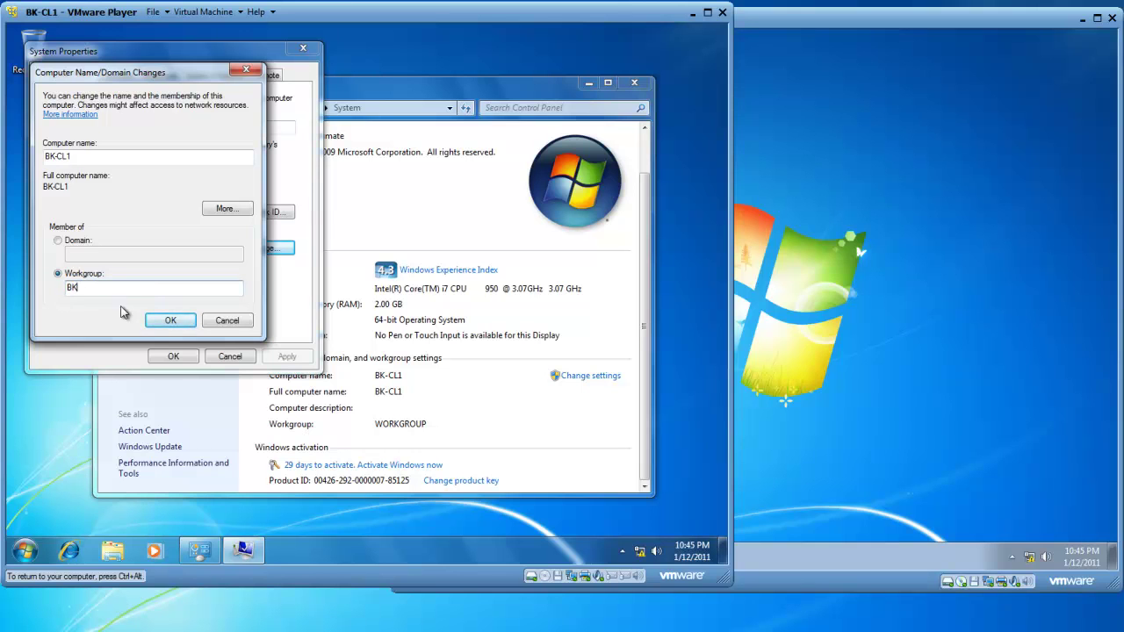
pyautogui.click(172, 319)
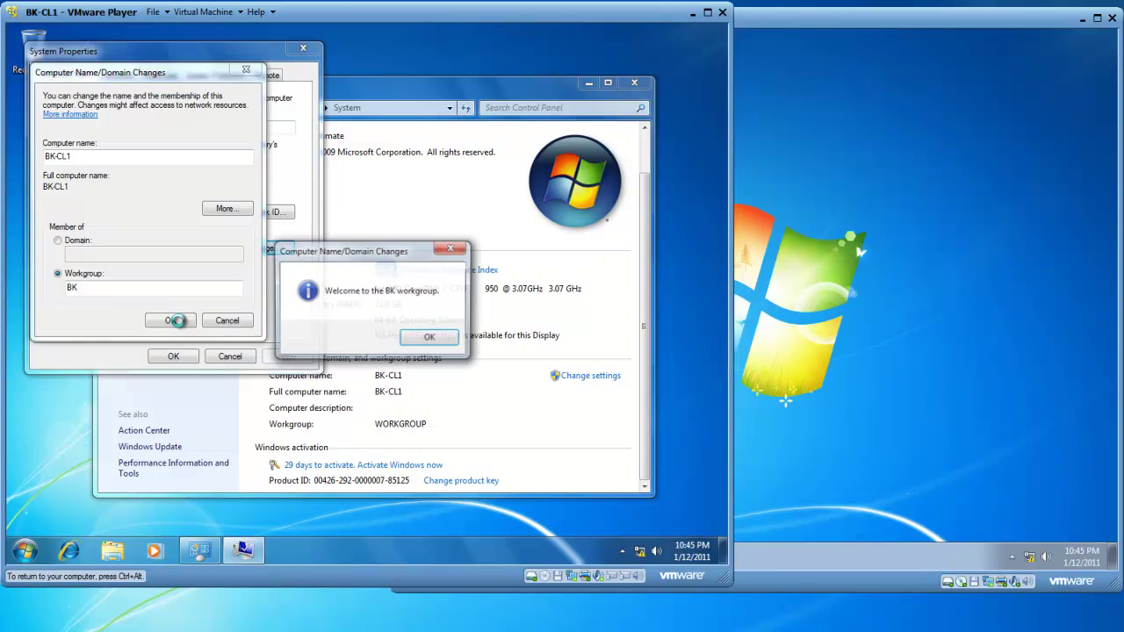
pyautogui.click(429, 339)
pyautogui.click(444, 315)
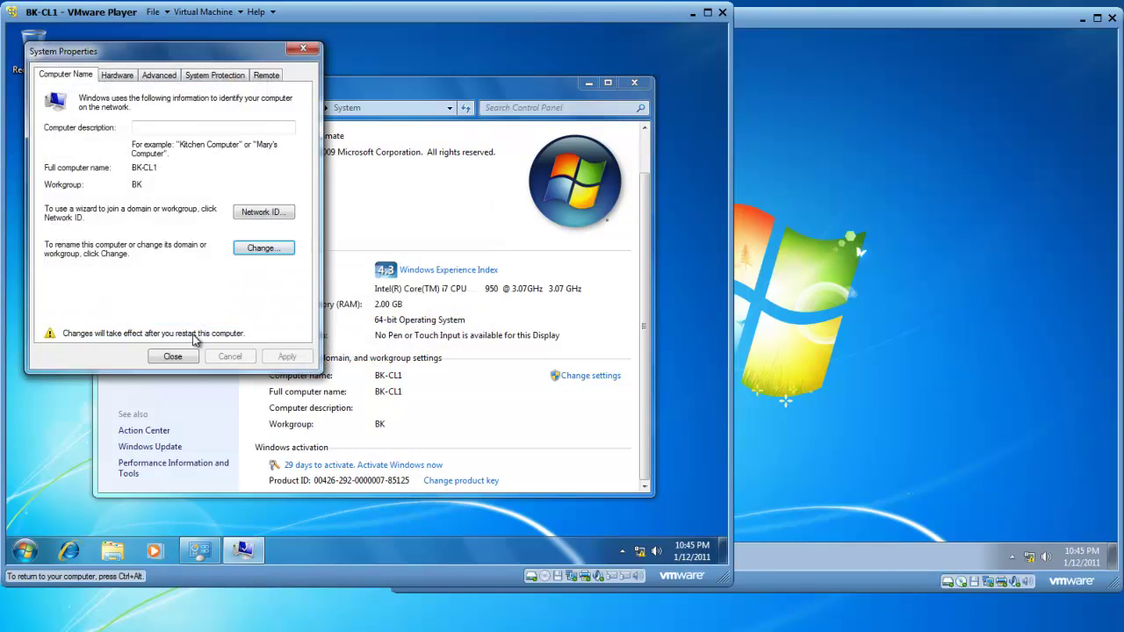
pyautogui.click(172, 356)
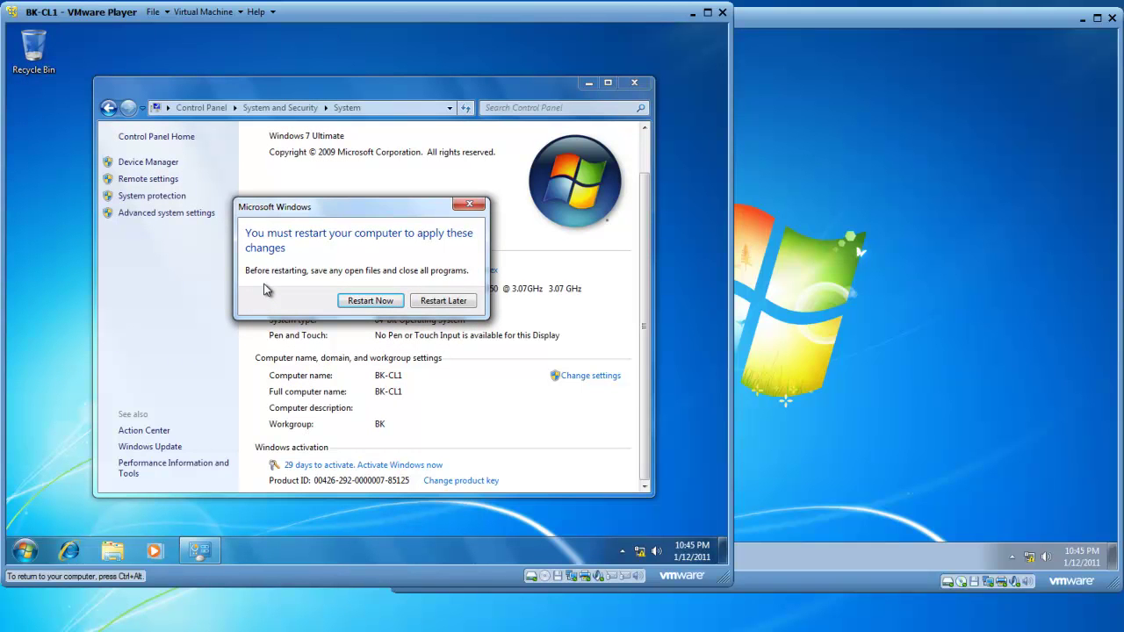
# Restart BK-CL1 from the Start menu to apply the workgroup change, then switch to BK-CL2.
pyautogui.click(431, 303)
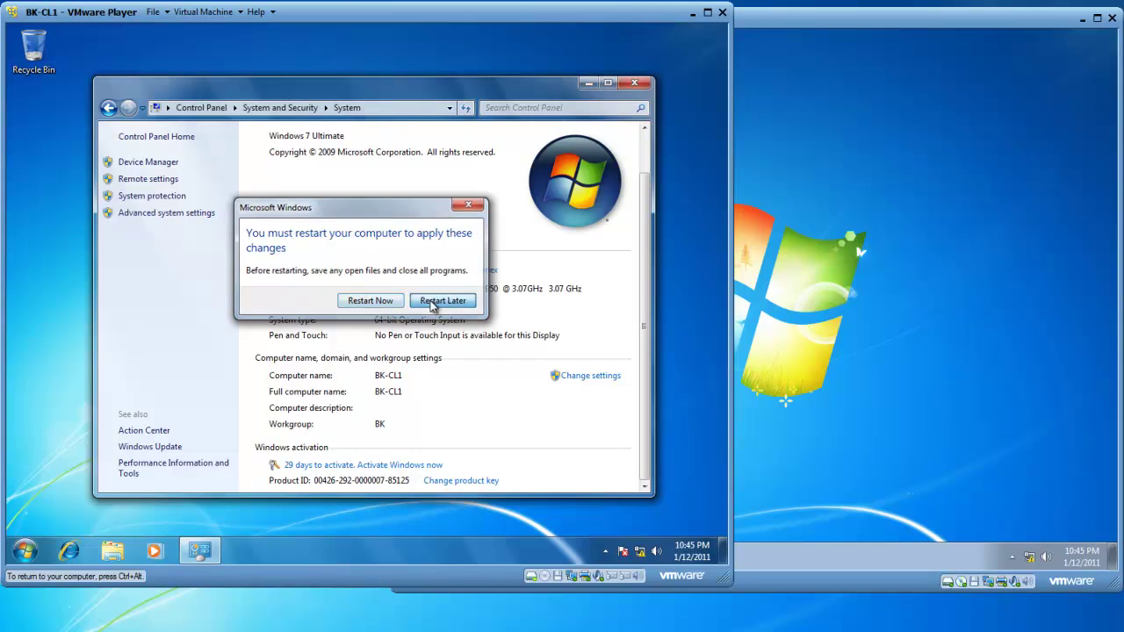
pyautogui.click(634, 83)
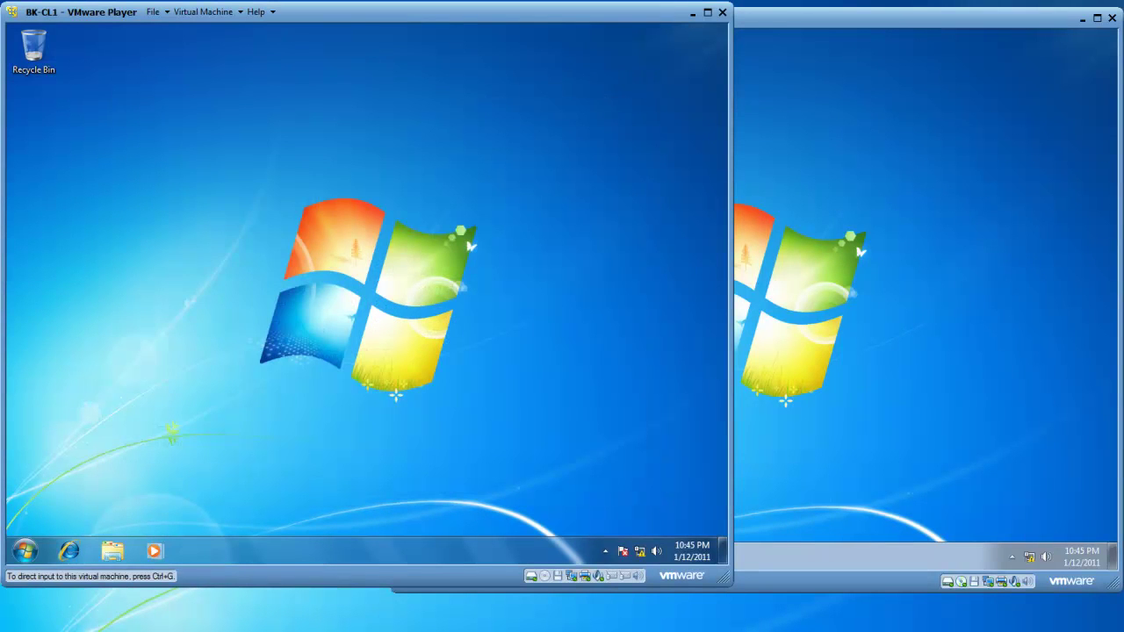
pyautogui.click(24, 550)
pyautogui.moveTo(252, 518)
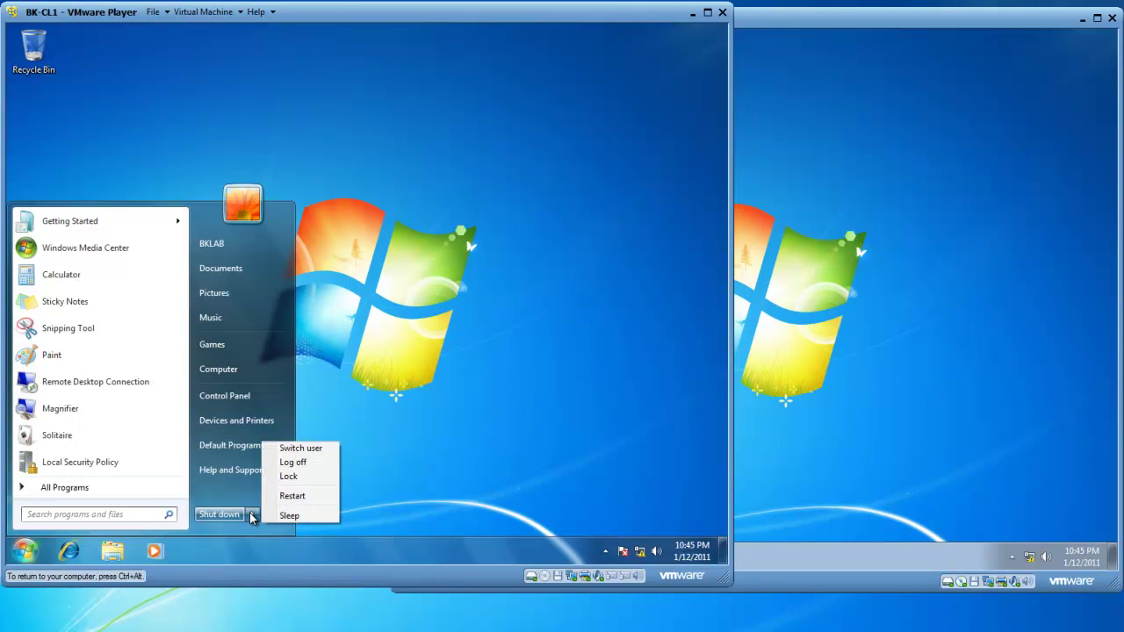
pyautogui.click(292, 495)
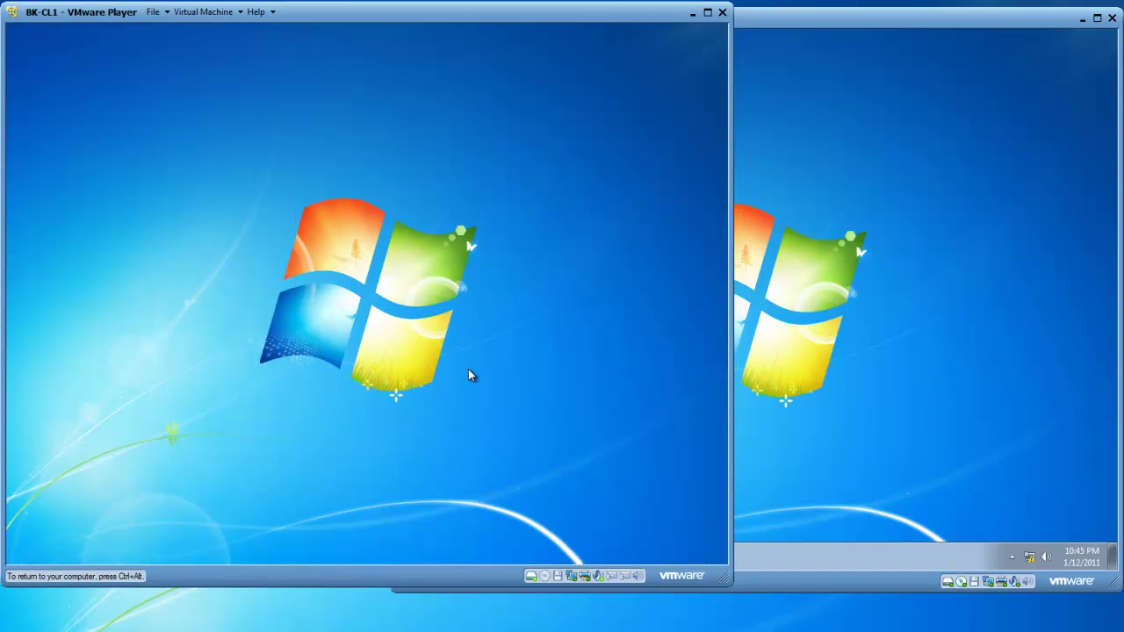
pyautogui.click(900, 290)
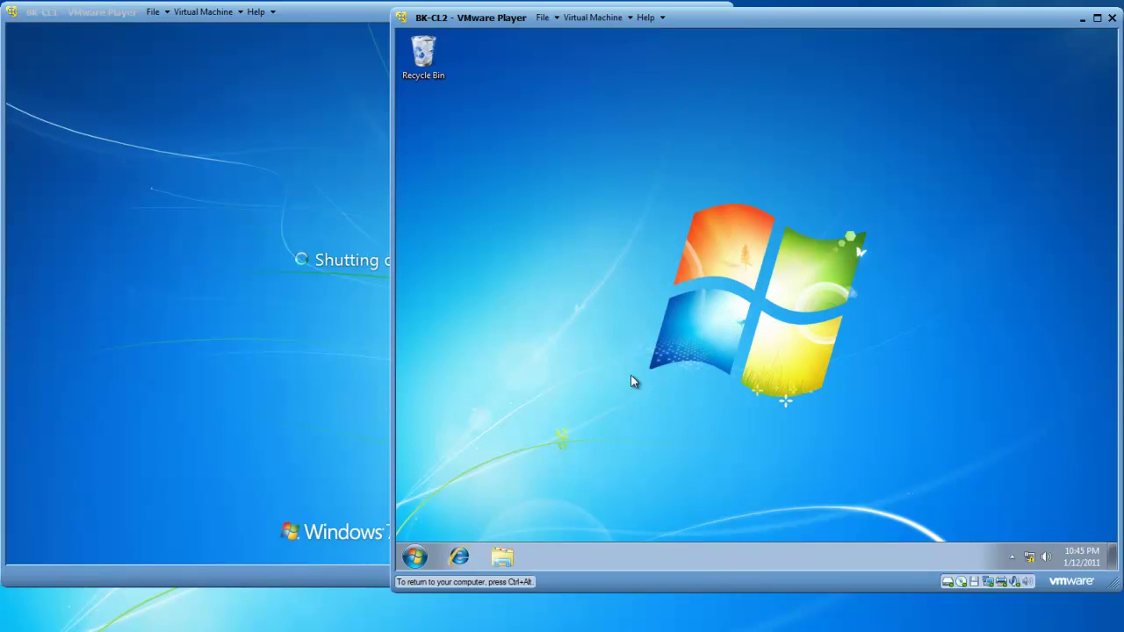
# Open BK-CL2's System properties from Start > Computer, then its computer name settings.
pyautogui.click(414, 561)
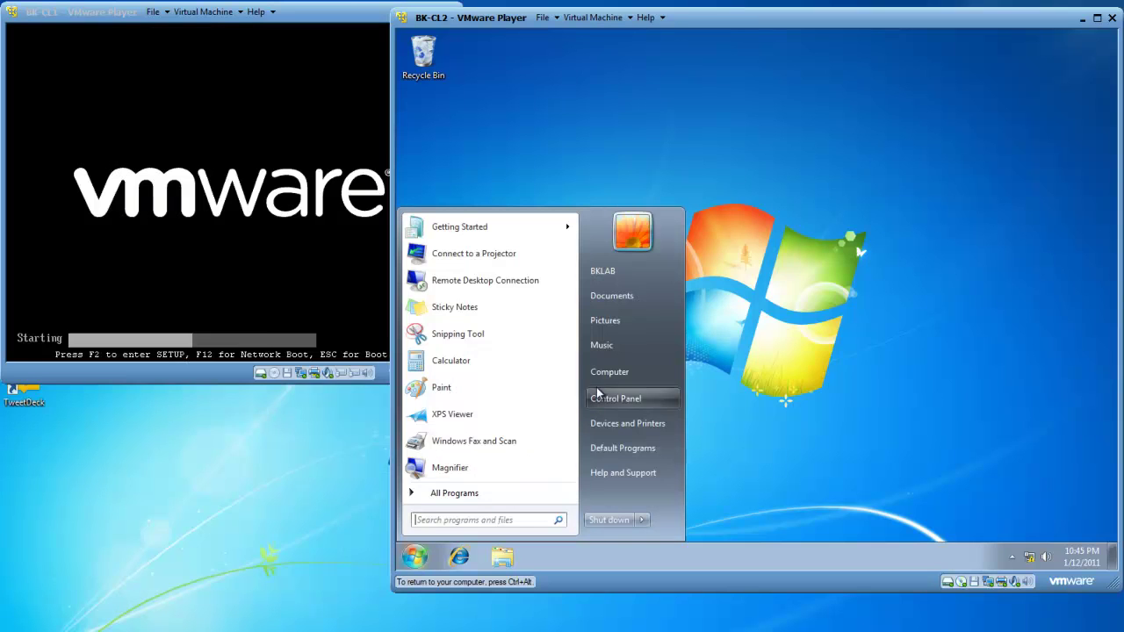
pyautogui.rightClick(608, 376)
pyautogui.click(653, 492)
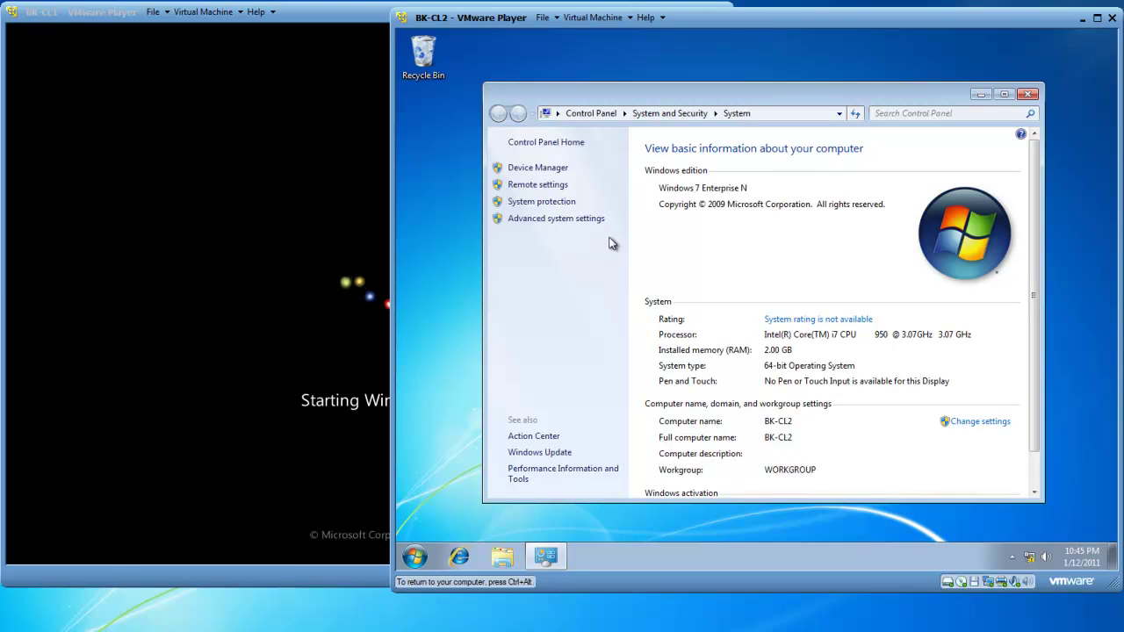
pyautogui.click(977, 425)
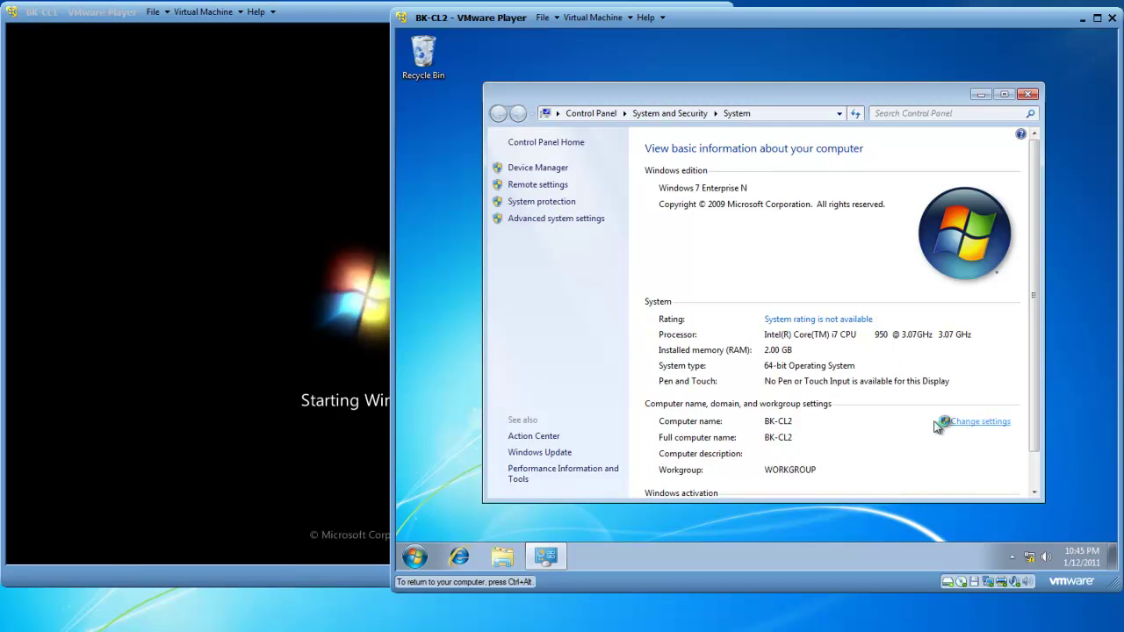
# Change BK-CL2's workgroup to BK, acknowledge the notices, and close Control Panel.
pyautogui.click(700, 308)
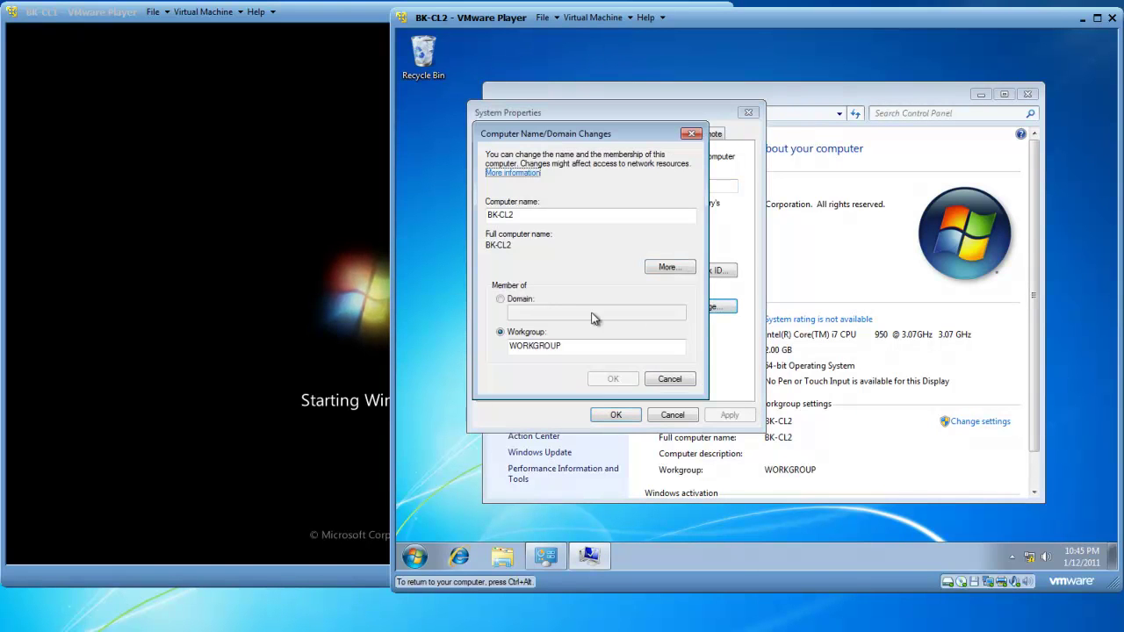
pyautogui.doubleClick(540, 346)
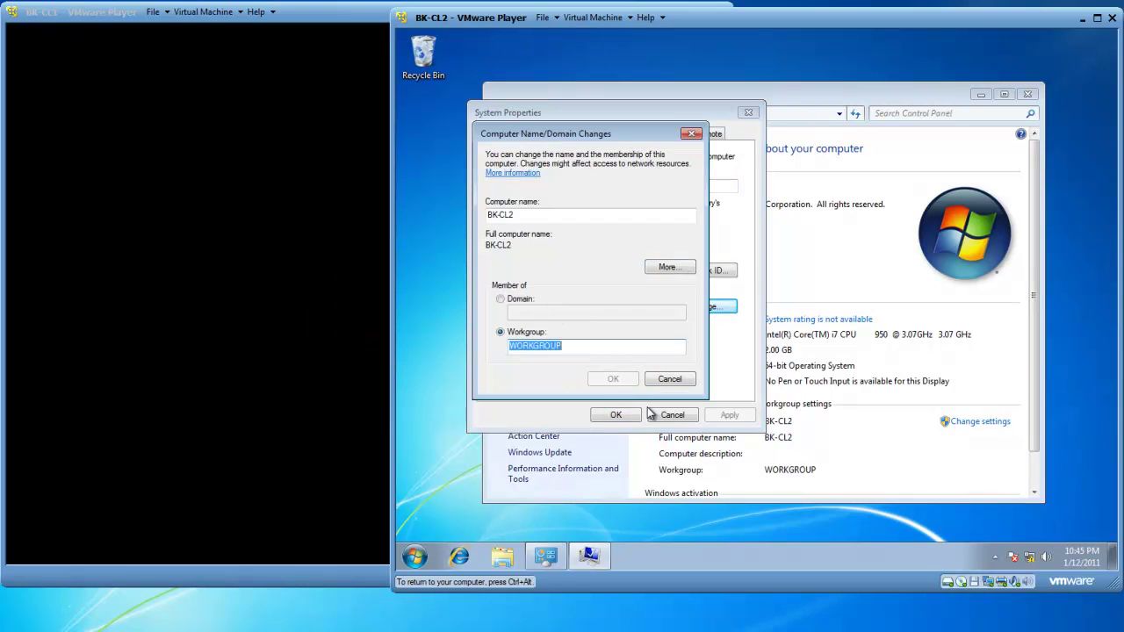
pyautogui.write('BK')
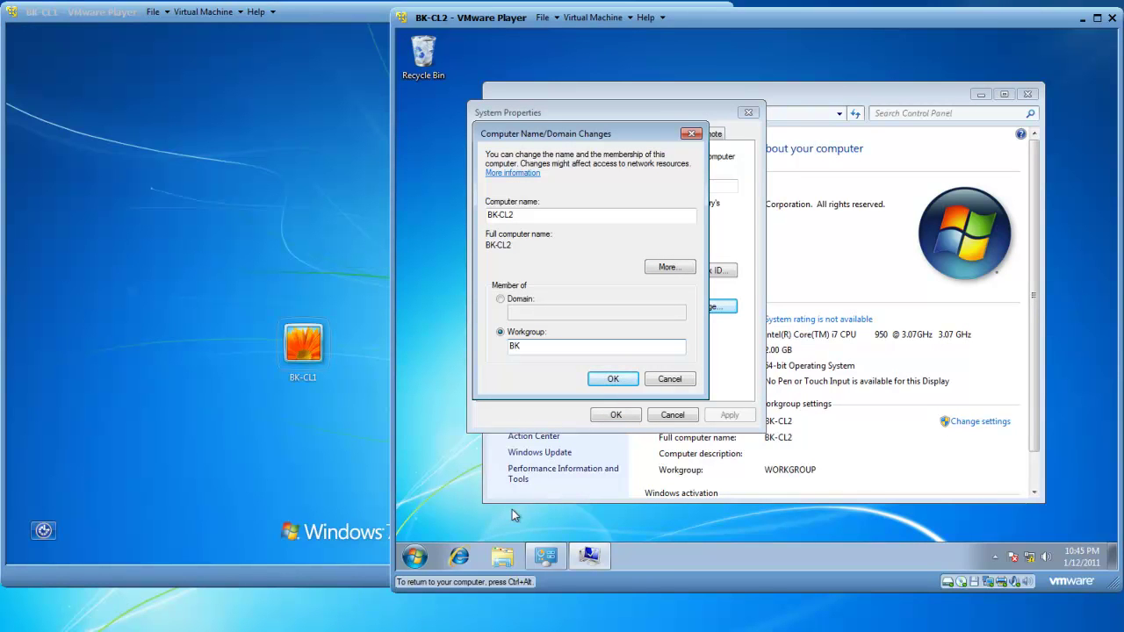
pyautogui.click(614, 380)
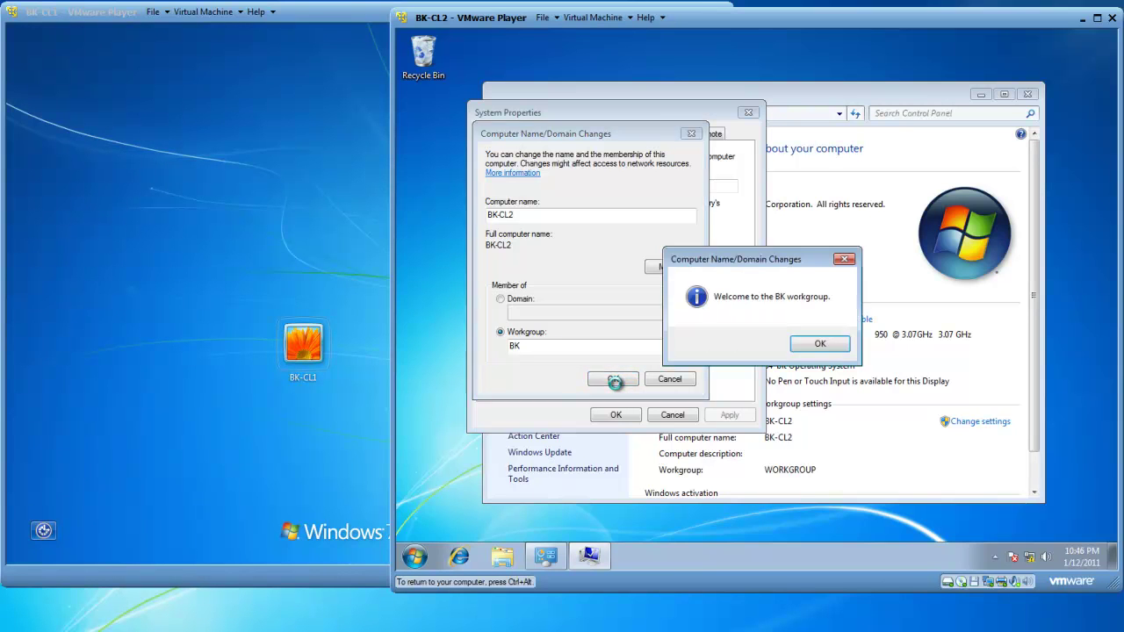
pyautogui.click(816, 345)
pyautogui.click(837, 322)
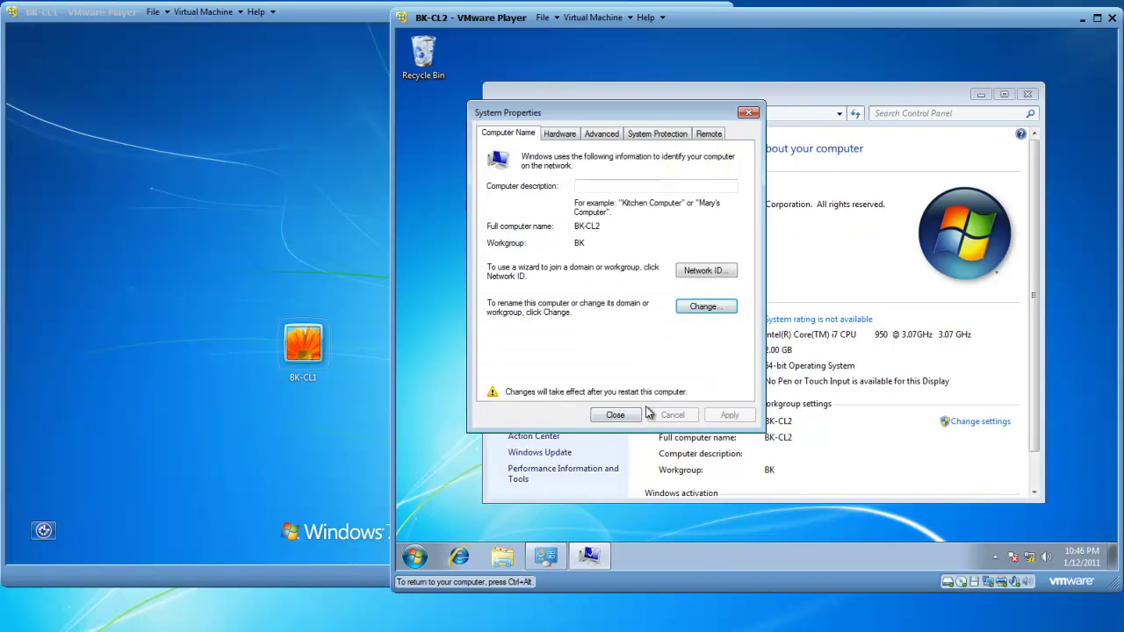
pyautogui.click(620, 417)
pyautogui.click(1028, 94)
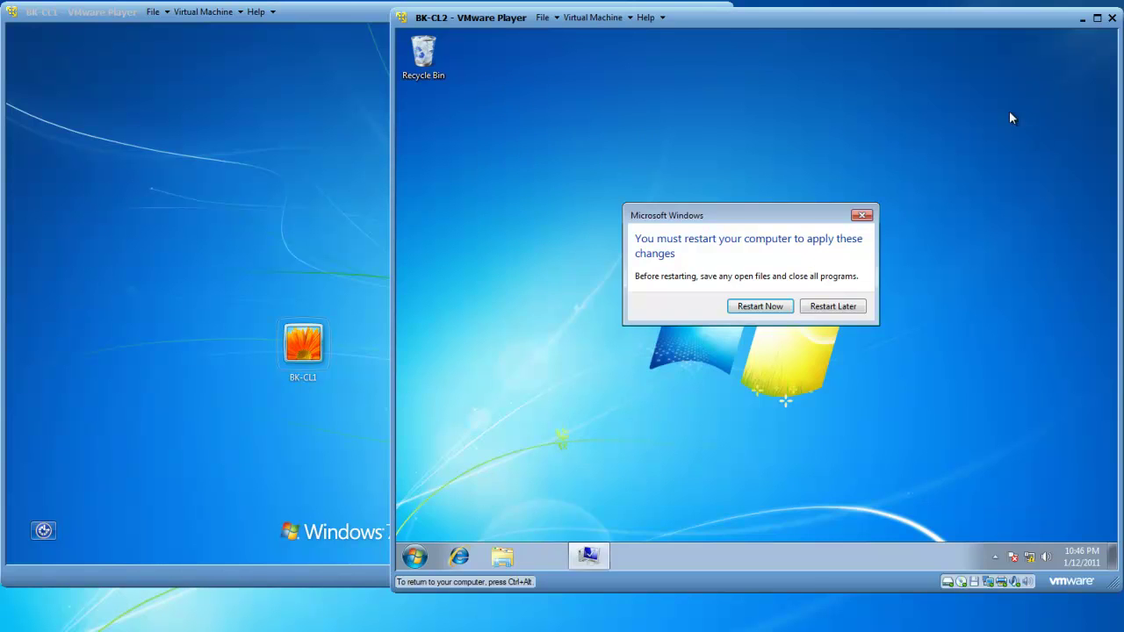
# Restart BK-CL2 now, then bring BK-CL1 to the front.
pyautogui.click(766, 307)
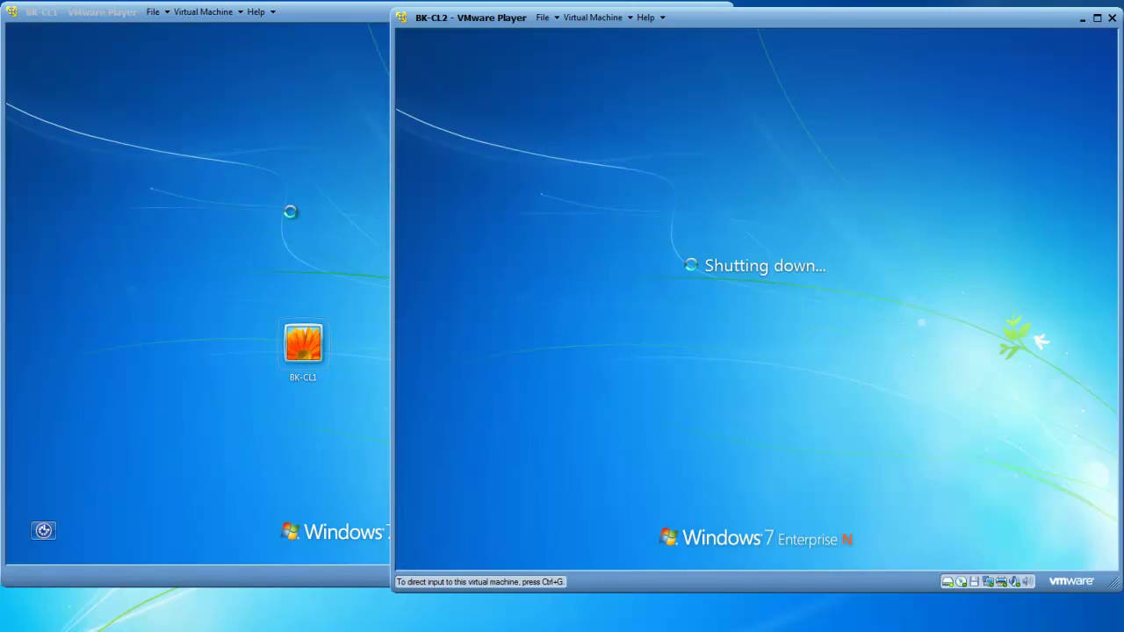
pyautogui.click(367, 301)
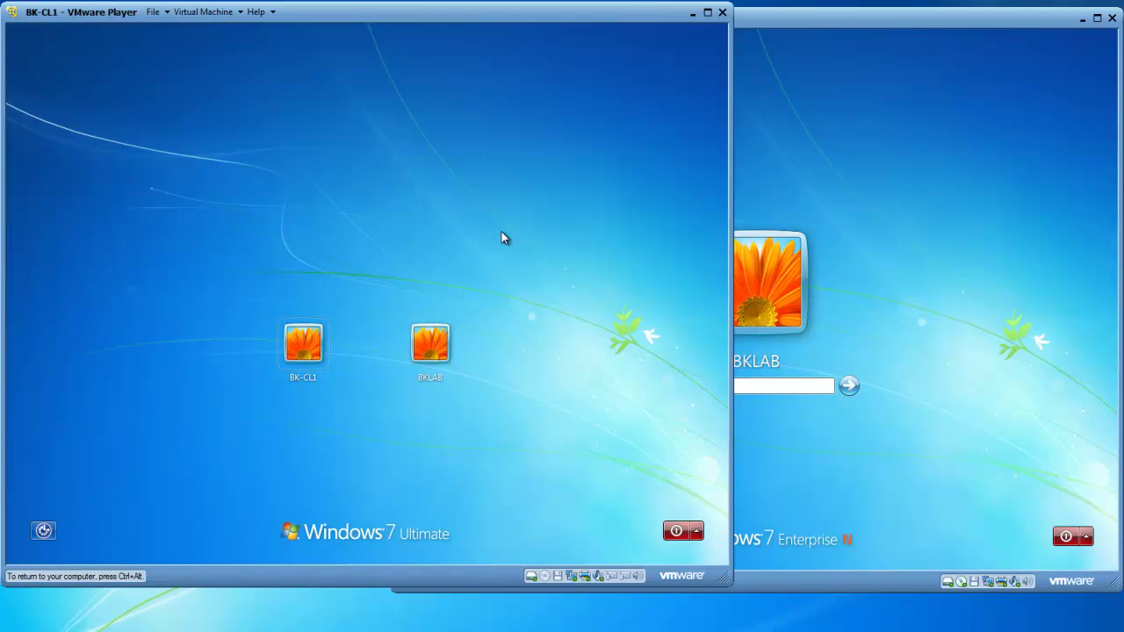
# Sign in to the BKLAB account on BK-CL1 with its password.
pyautogui.click(430, 352)
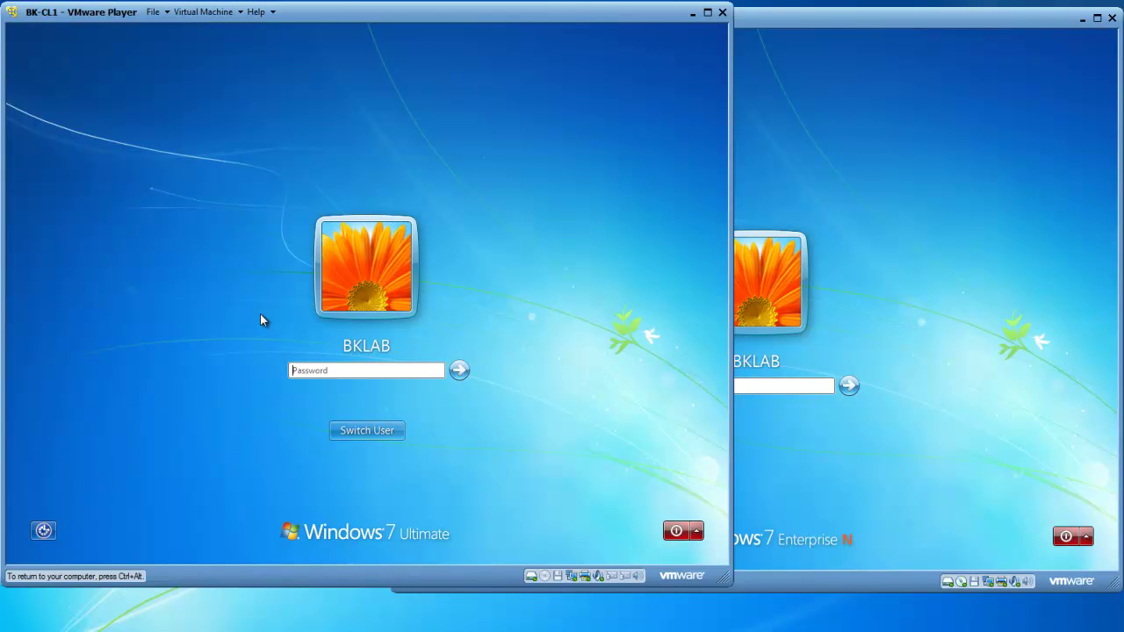
pyautogui.write('********')
pyautogui.press('Return')
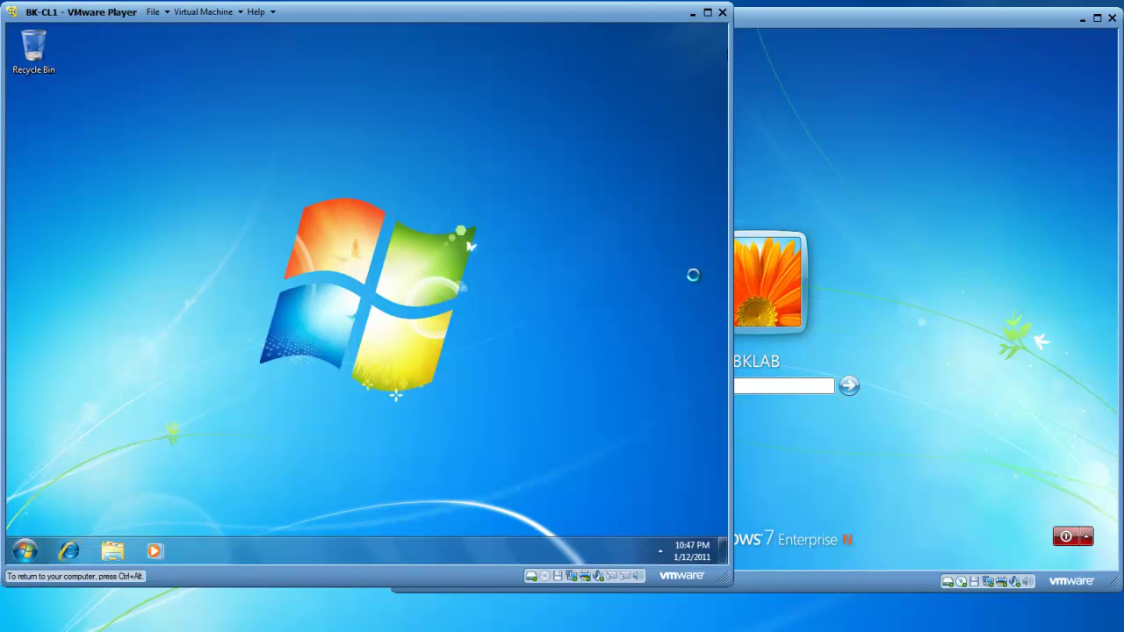
# Switch to BK-CL2, sign in with its password, then return to BK-CL1.
pyautogui.hotkey('ctrl', 'alt')
pyautogui.click(897, 195)
pyautogui.hotkey('ctrl', 'g')
pyautogui.write('••••••••••')
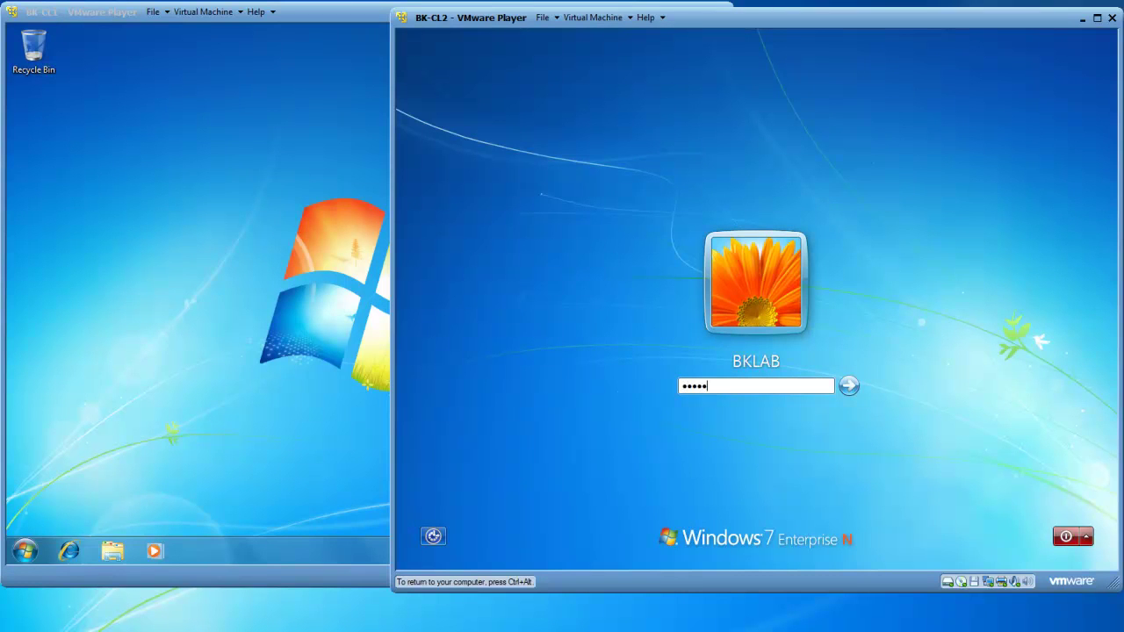
pyautogui.press('Return')
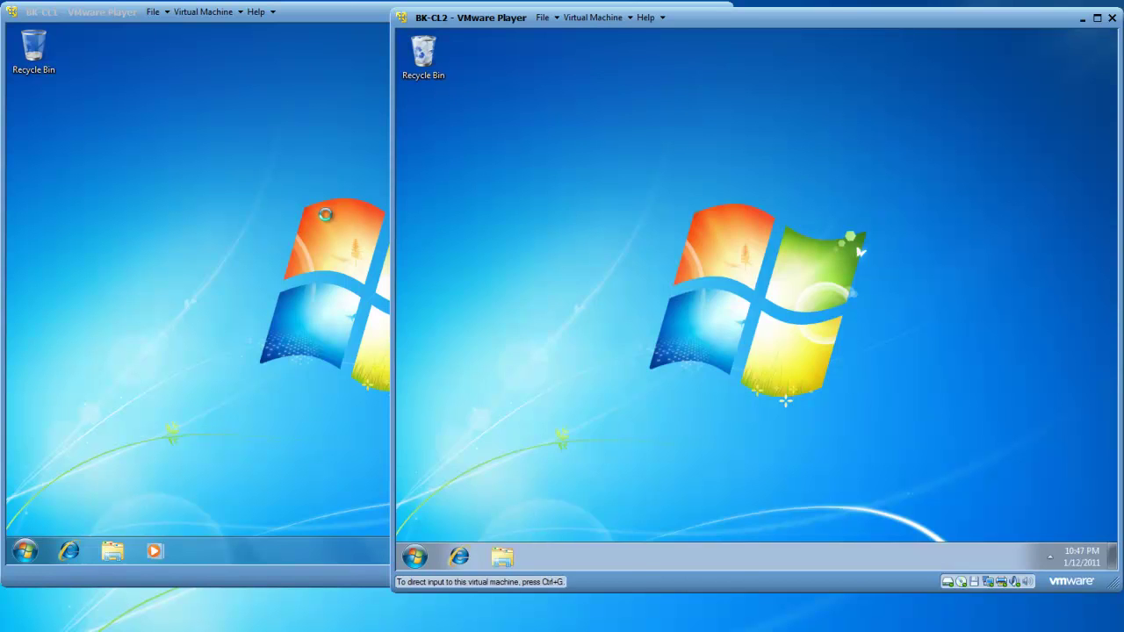
pyautogui.click(283, 212)
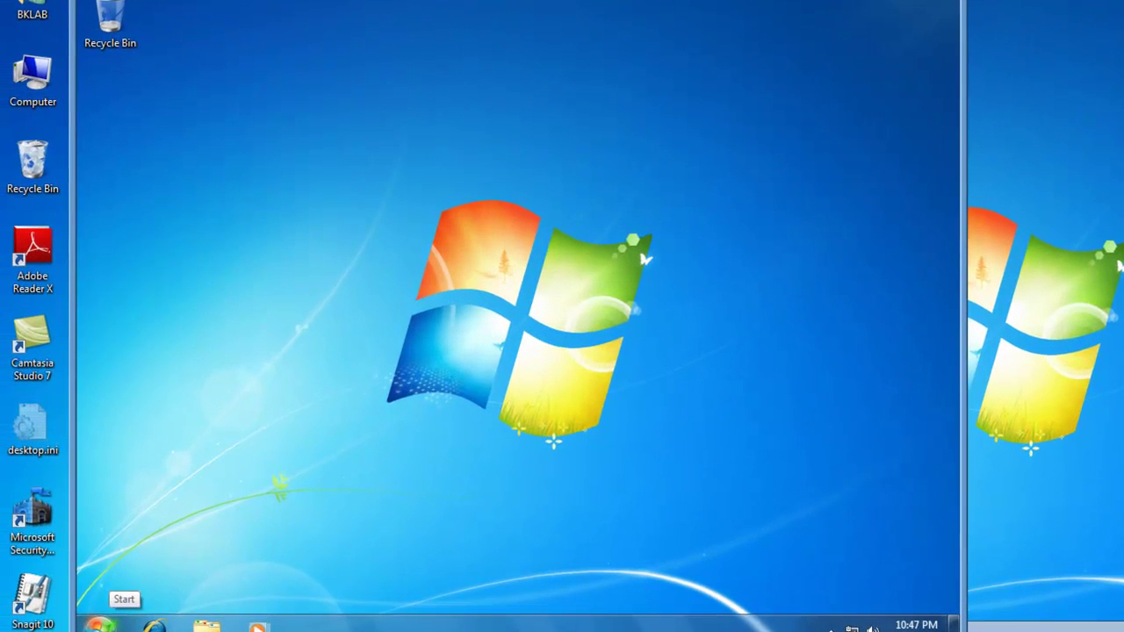
# Open the Add or remove user accounts page in BK-CL1's Control Panel.
pyautogui.click(24, 550)
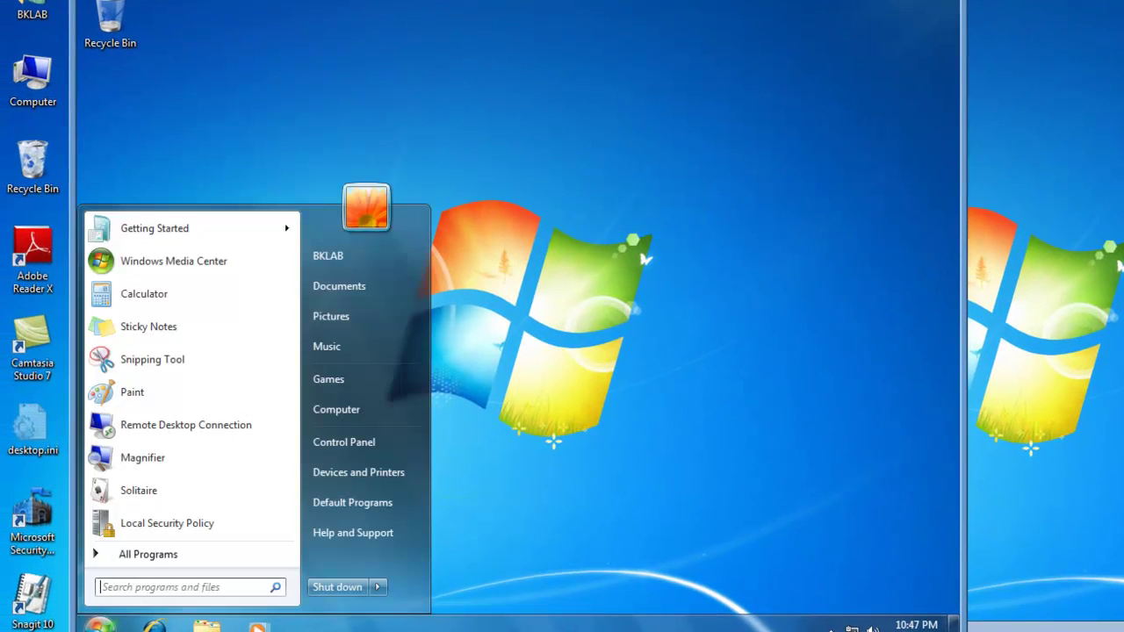
pyautogui.click(357, 452)
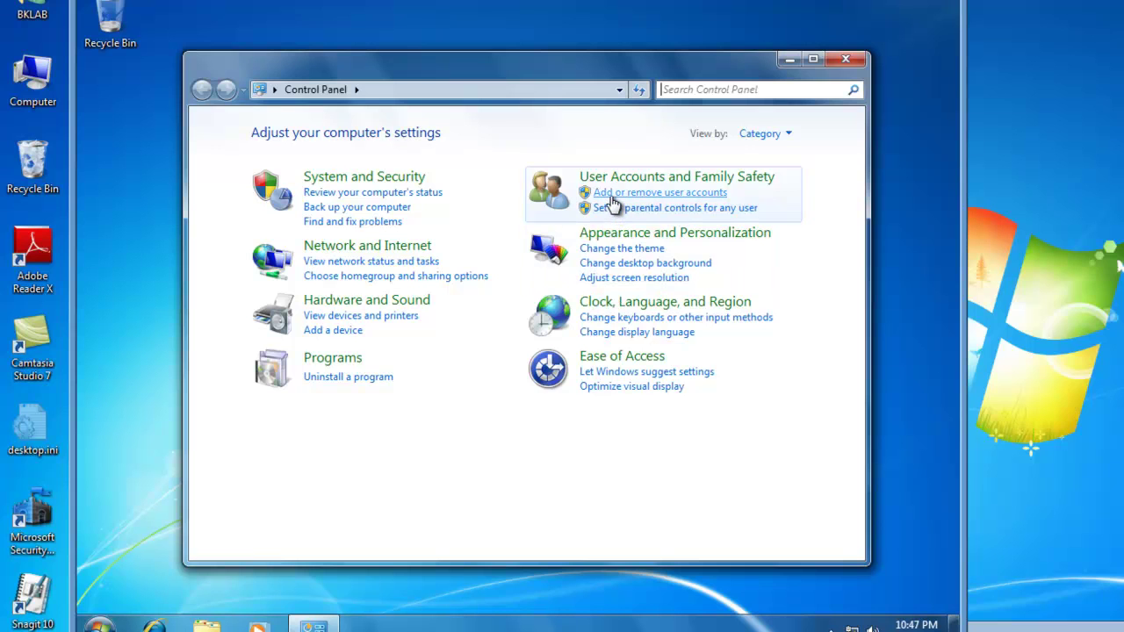
pyautogui.click(606, 193)
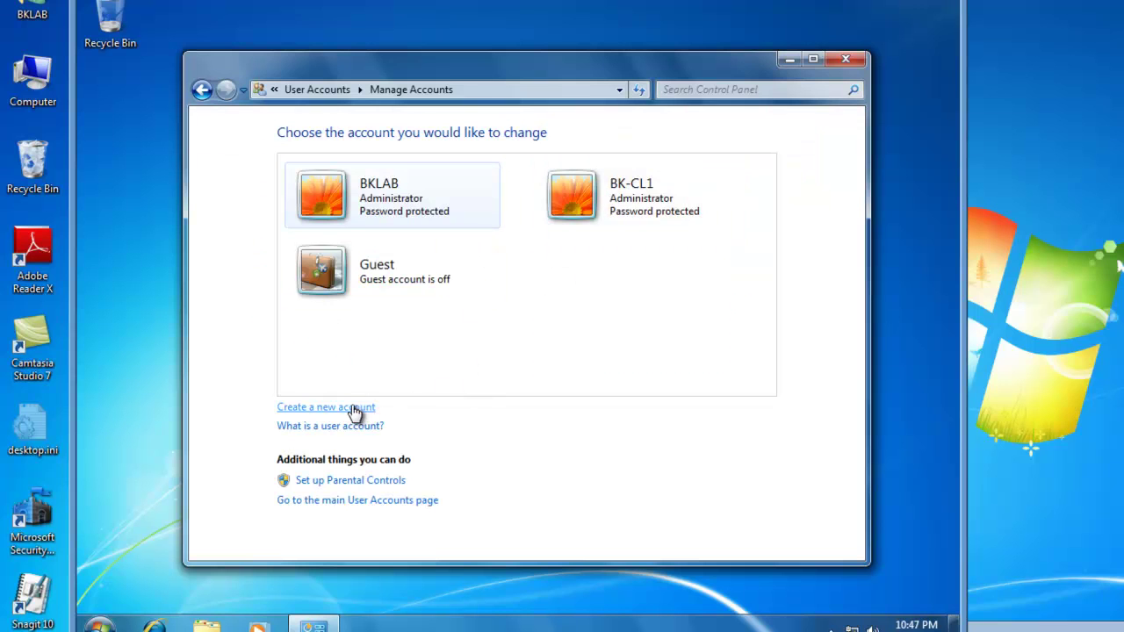
# Create a Standard user account named 'Rocky' on BK-CL1.
pyautogui.click(330, 408)
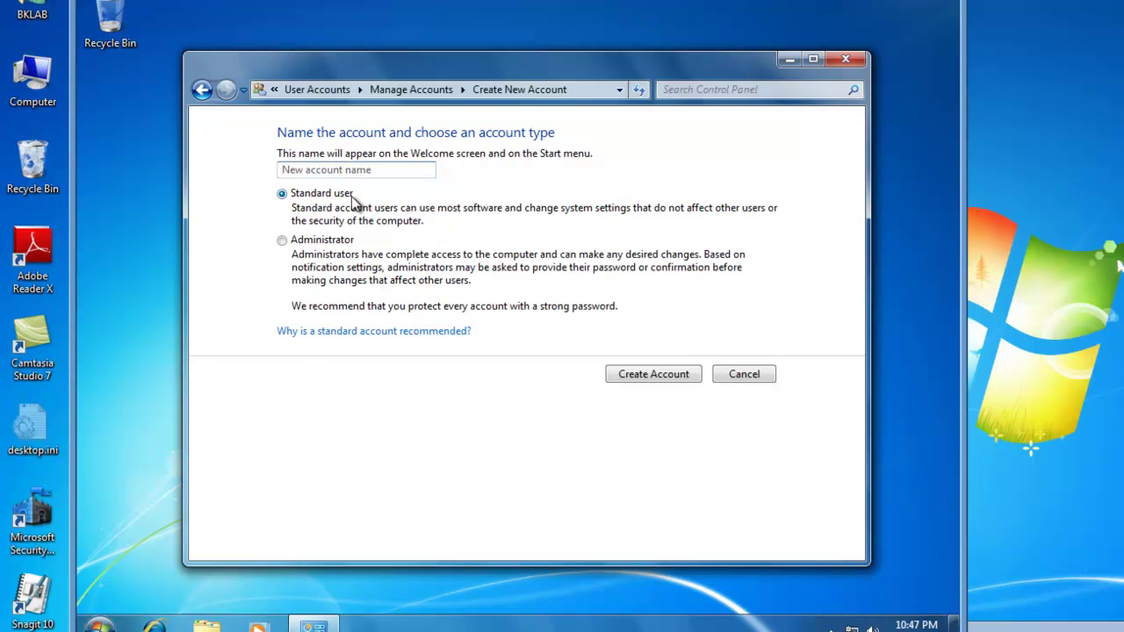
pyautogui.click(390, 168)
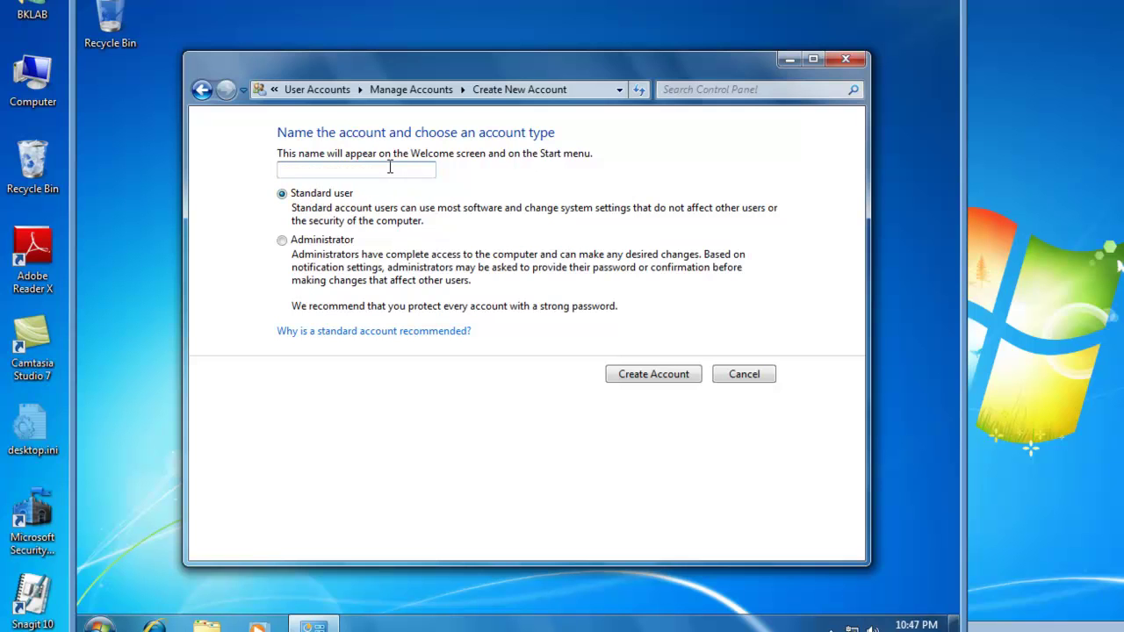
pyautogui.write('Rocky')
pyautogui.click(655, 373)
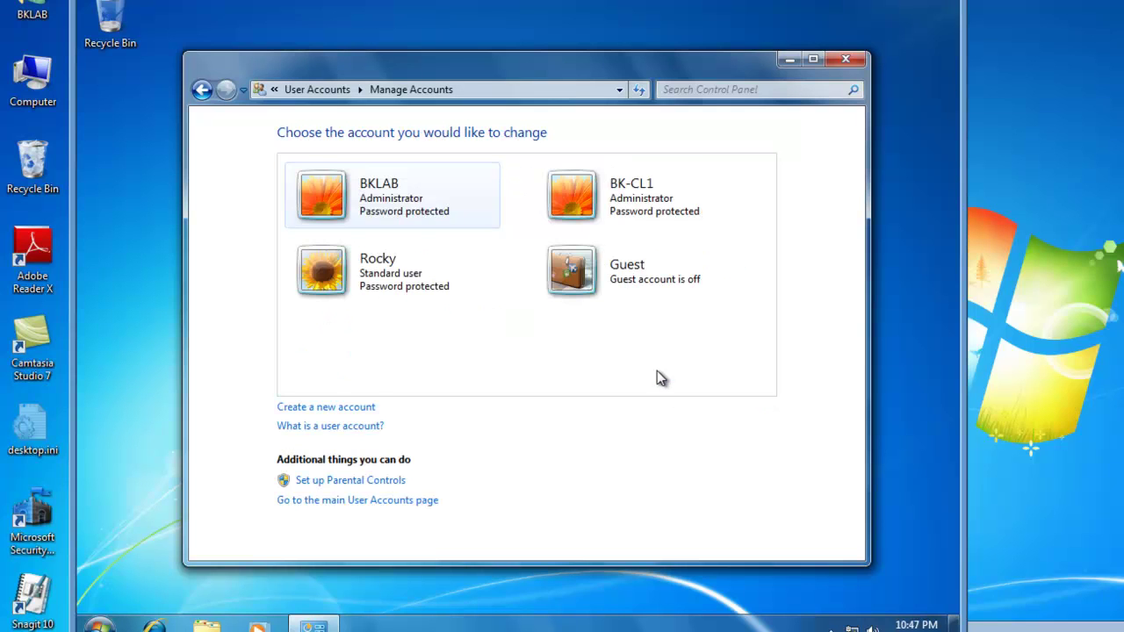
# Try setting a simple numeric password for Rocky, which the password policy rejects.
pyautogui.click(322, 280)
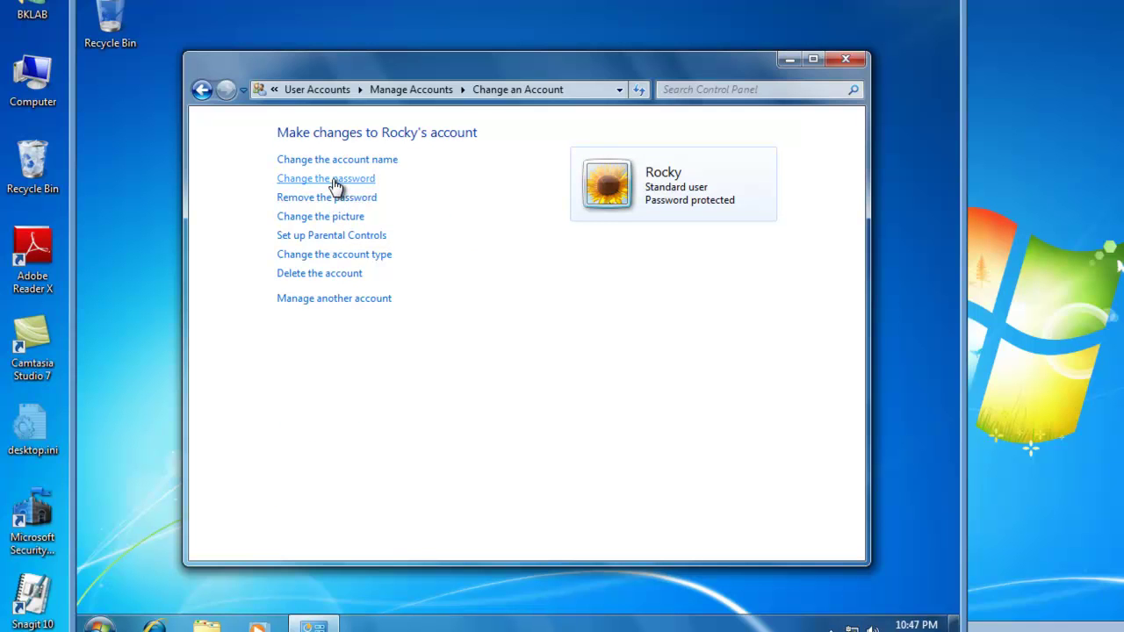
pyautogui.click(332, 181)
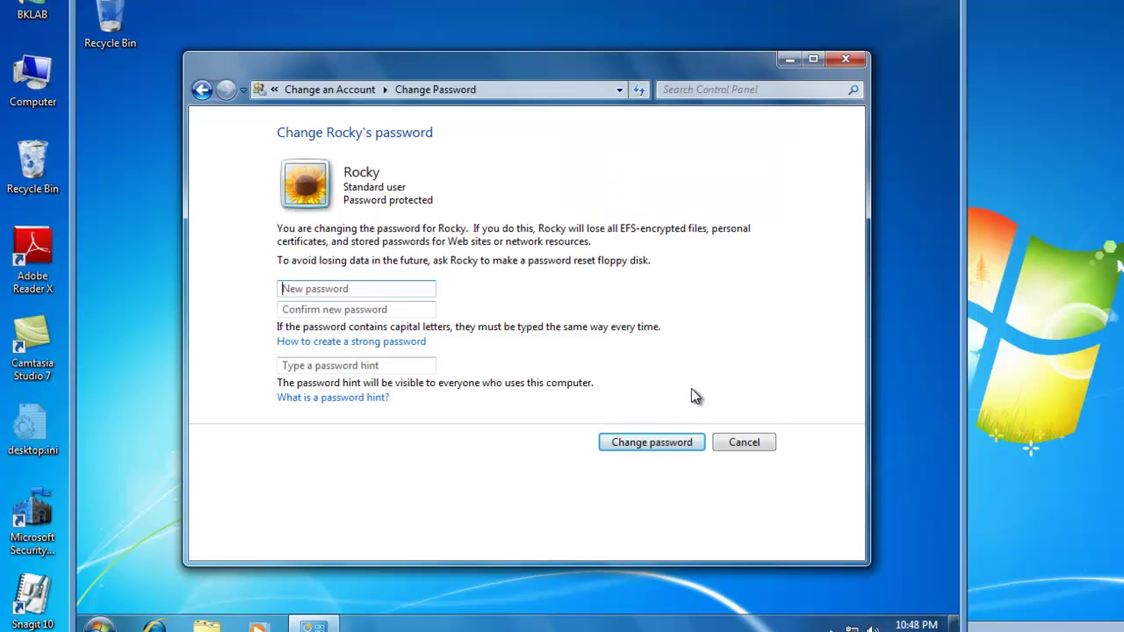
pyautogui.write('12345')
pyautogui.press('Tab')
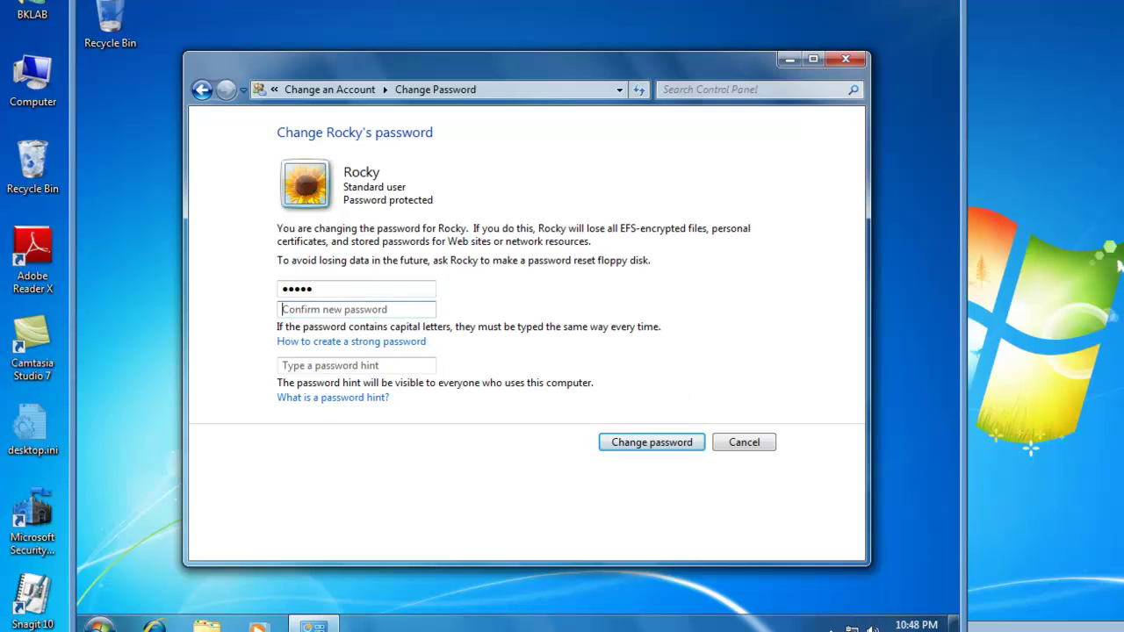
pyautogui.write('12345')
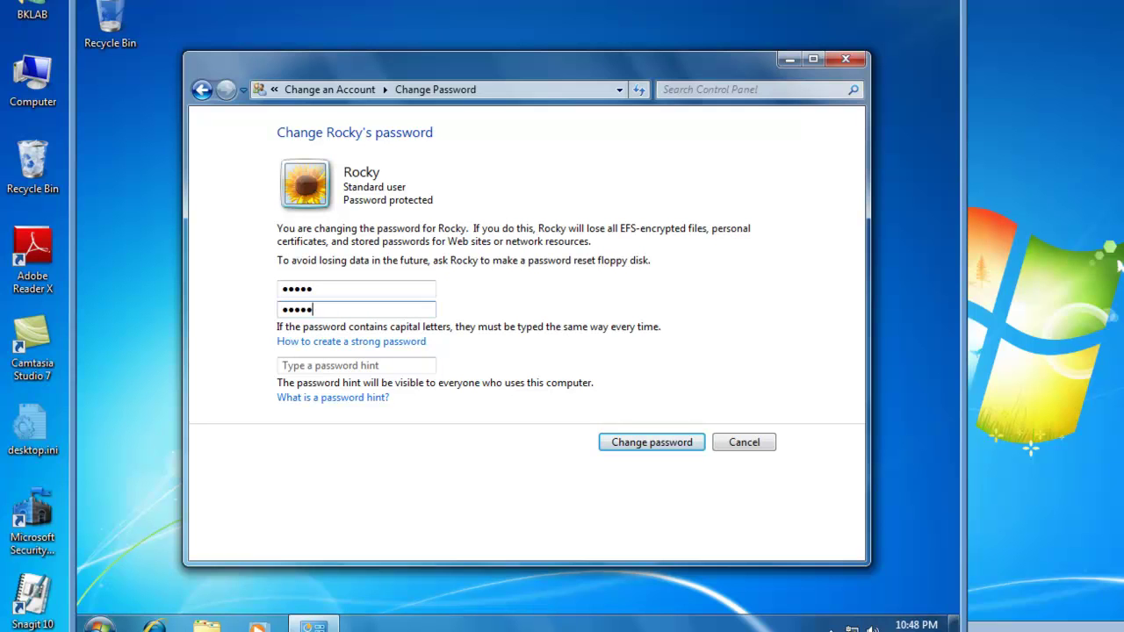
pyautogui.click(645, 444)
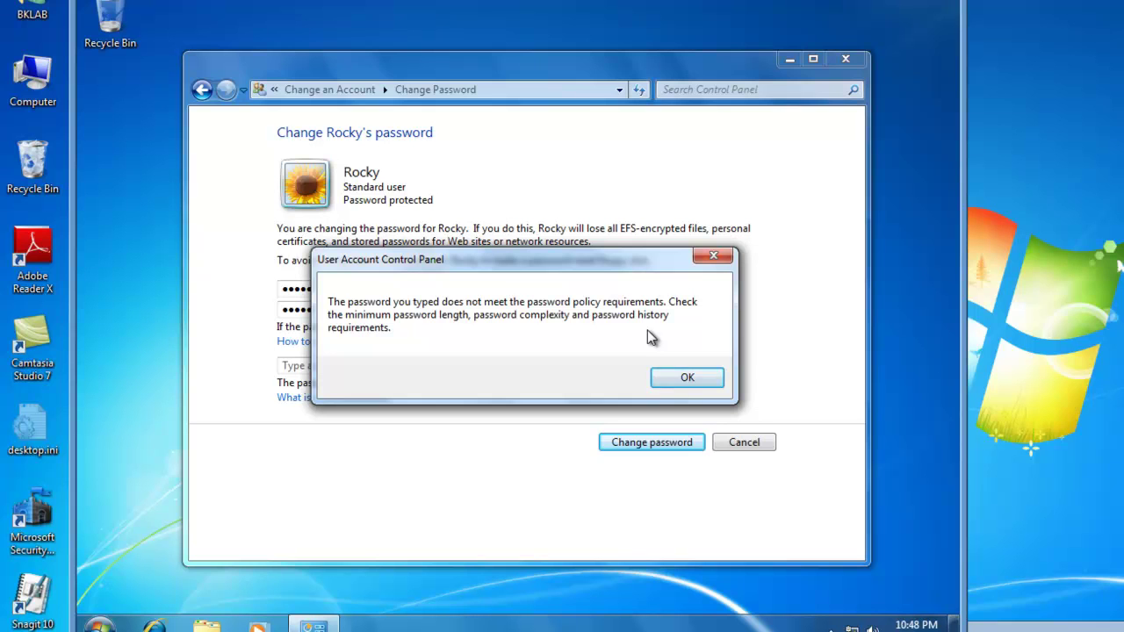
# After the password policy error, retry by entering and confirming a new password for Rocky on BK-CL1.
pyautogui.click(661, 381)
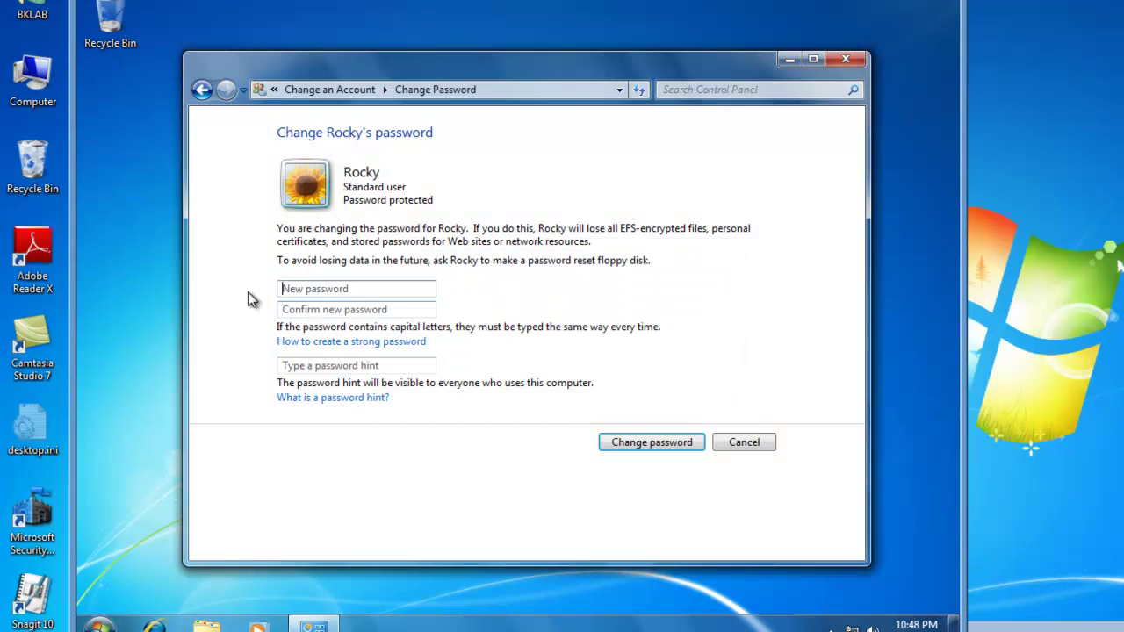
pyautogui.click(345, 283)
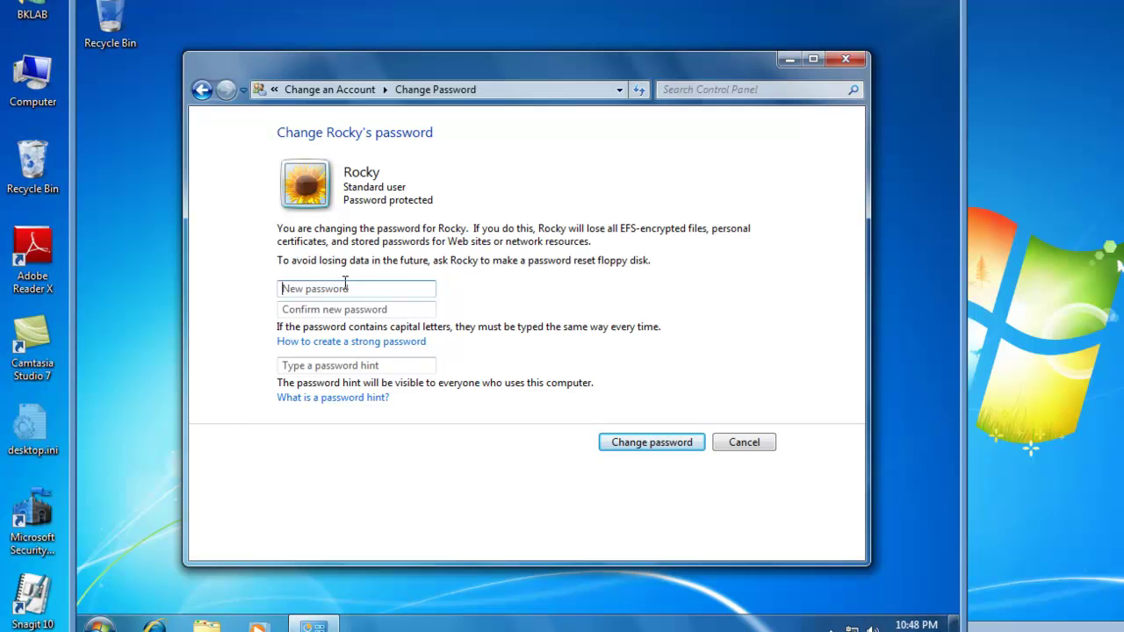
pyautogui.write('password')
pyautogui.press('Tab')
pyautogui.write('pa')
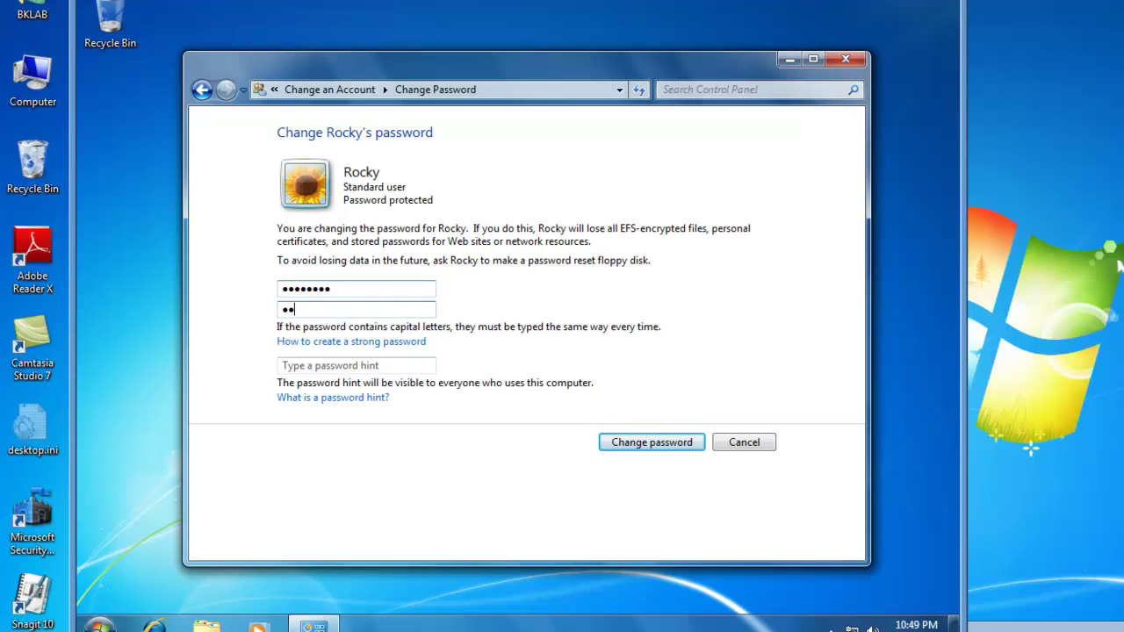
pyautogui.write('ssword')
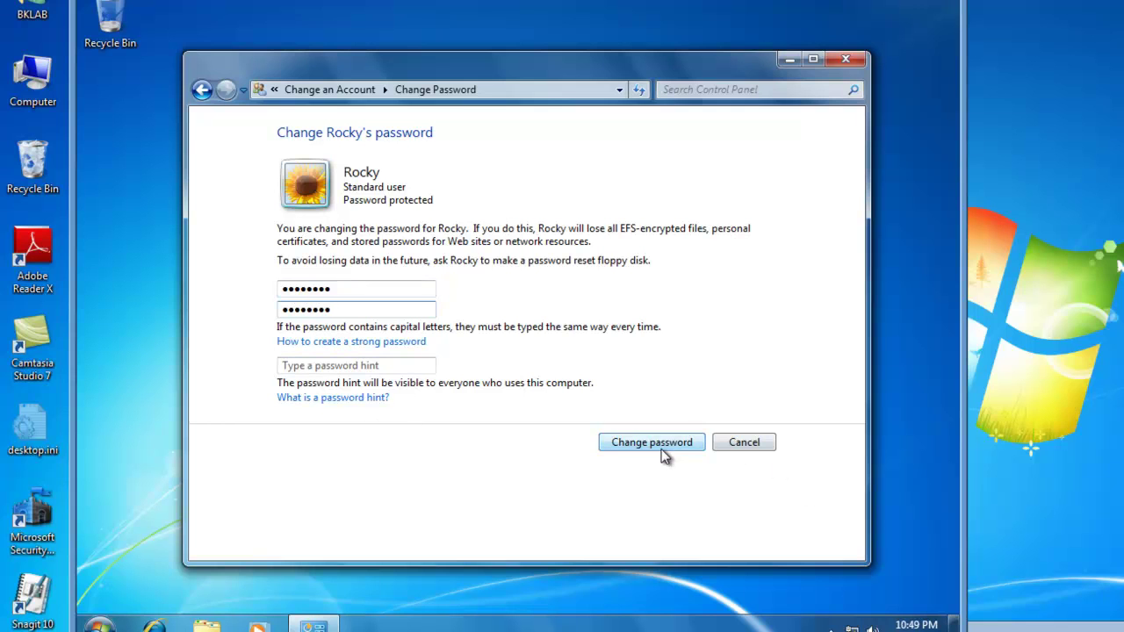
pyautogui.click(661, 447)
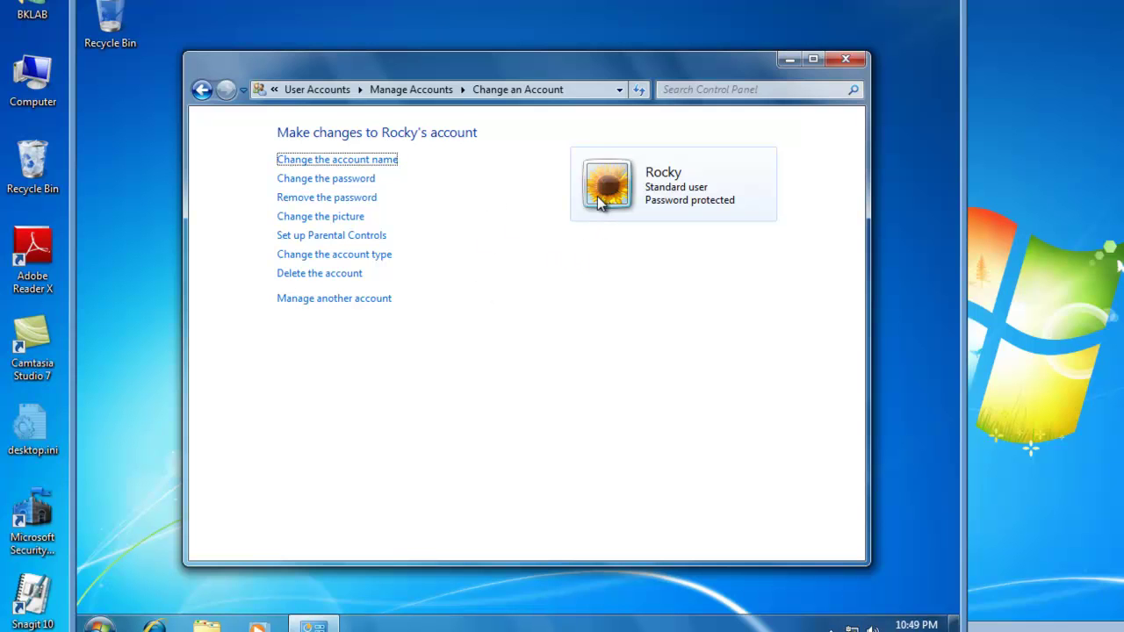
pyautogui.click(311, 219)
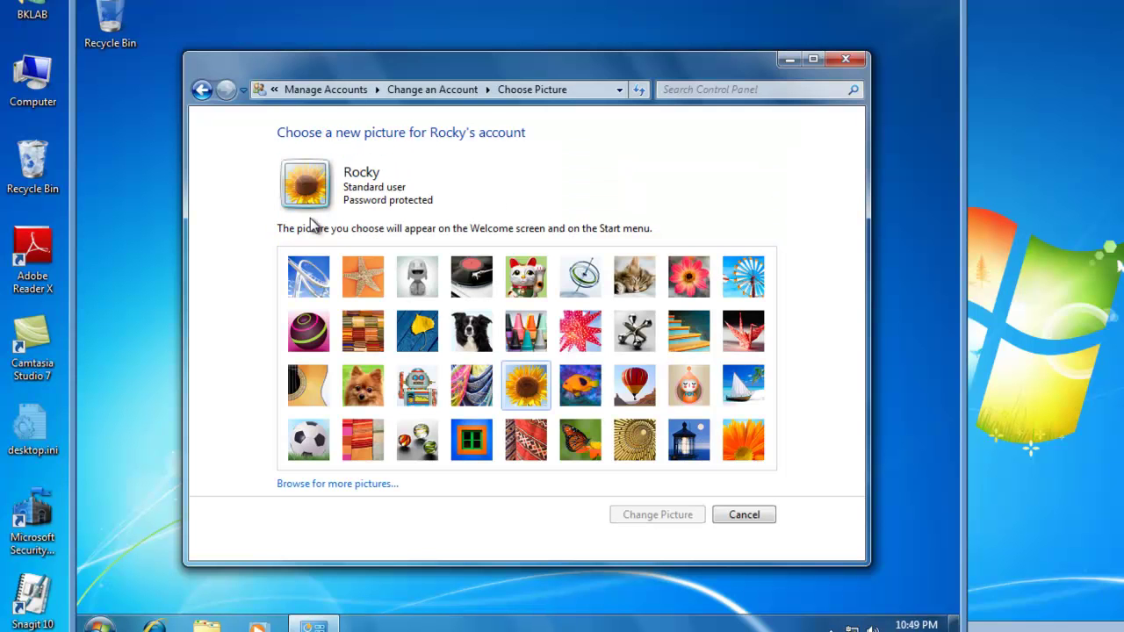
pyautogui.click(427, 395)
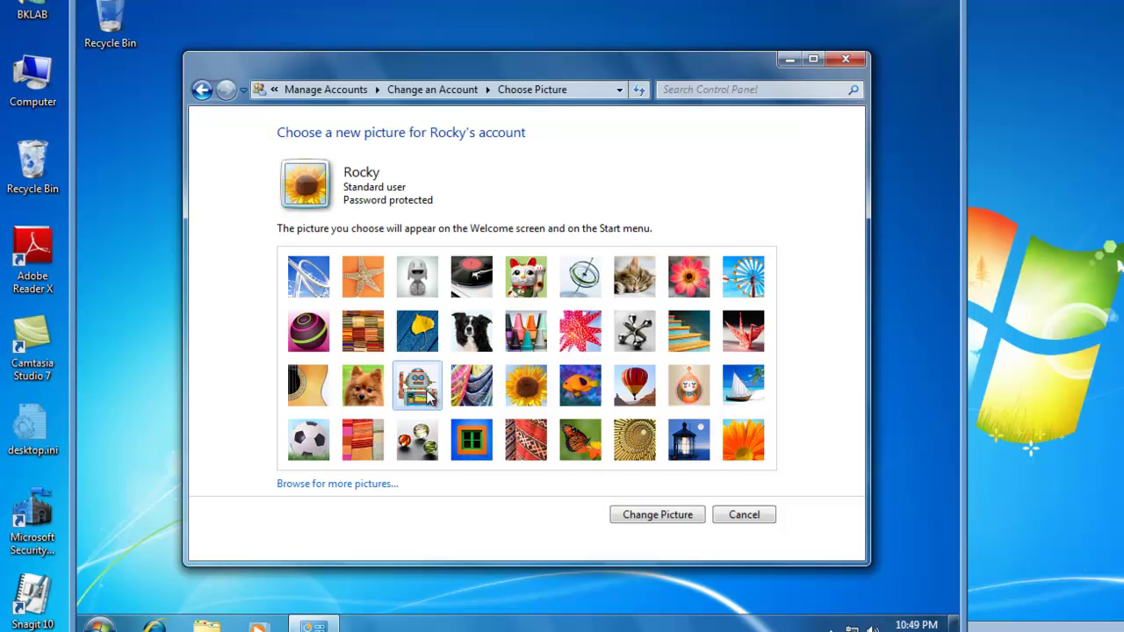
pyautogui.click(667, 518)
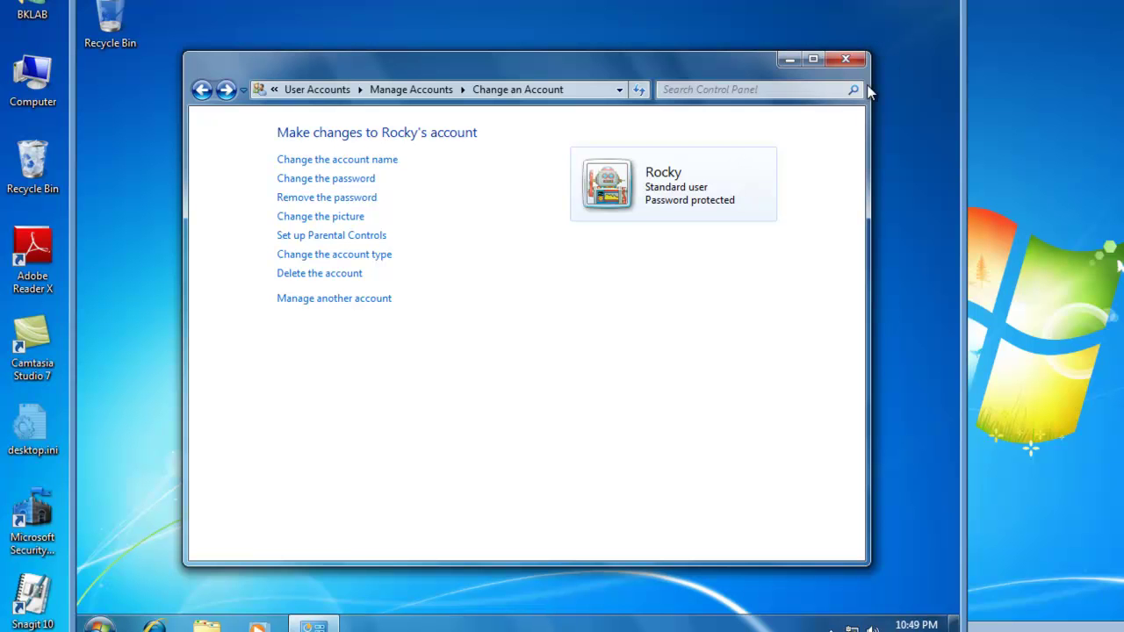
pyautogui.click(846, 58)
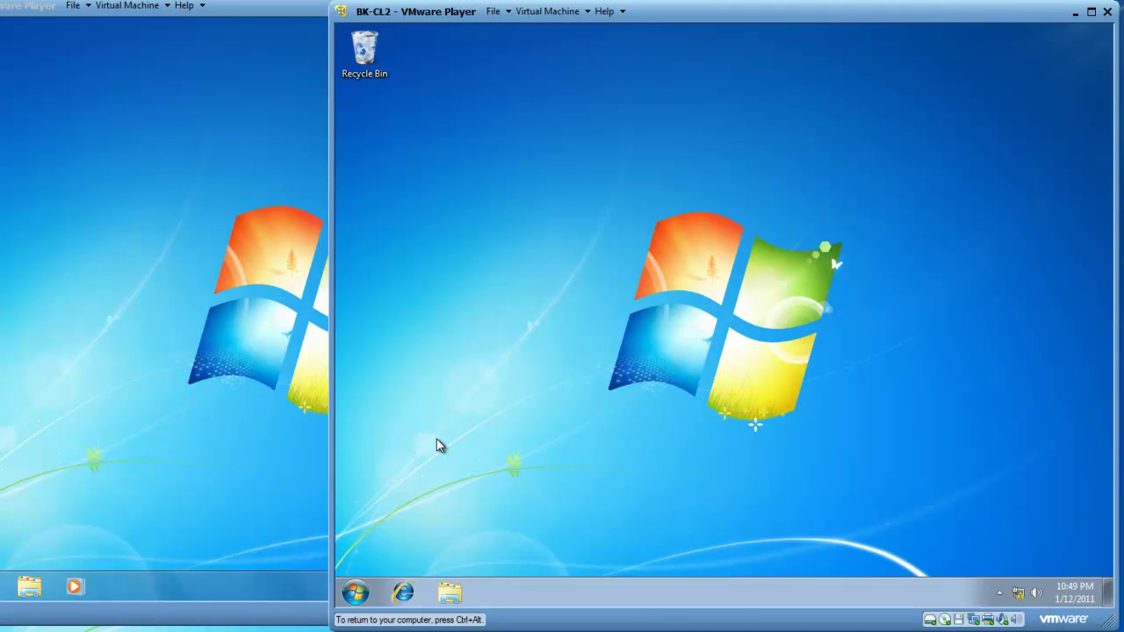
# Through Control Panel user accounts, create a standard user named Rocky on BK-CL2.
pyautogui.click(356, 593)
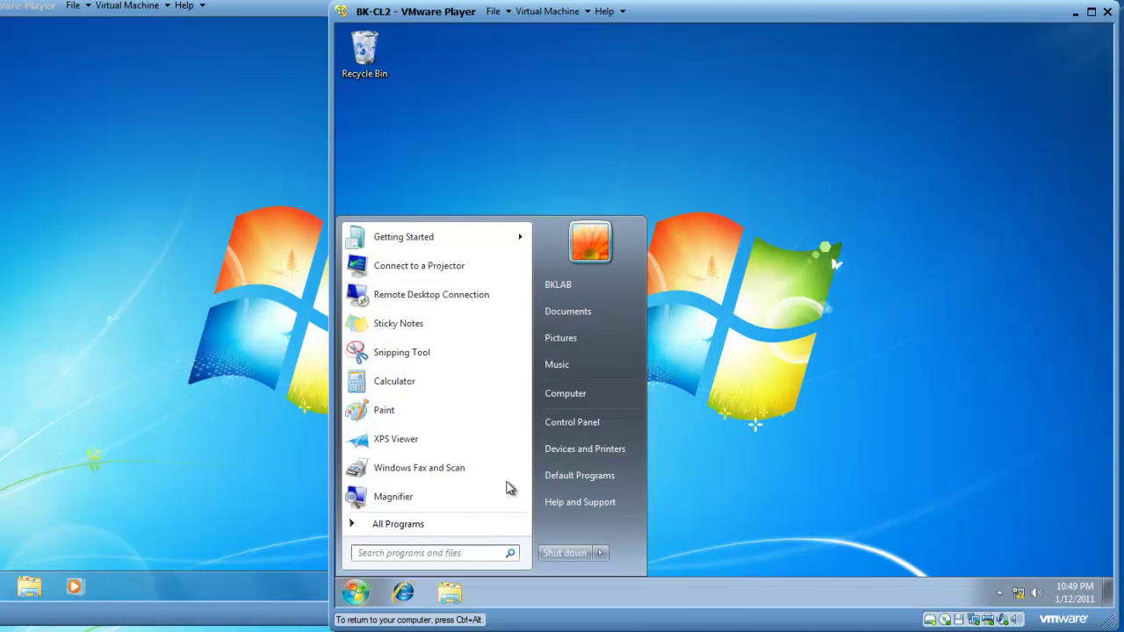
pyautogui.click(569, 421)
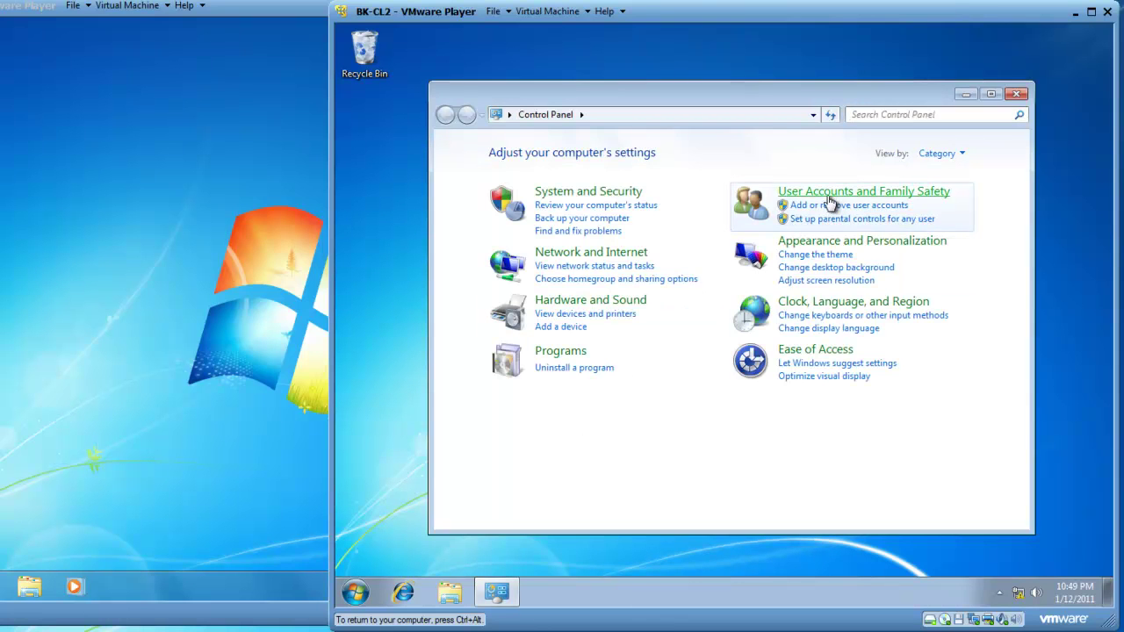
pyautogui.click(828, 206)
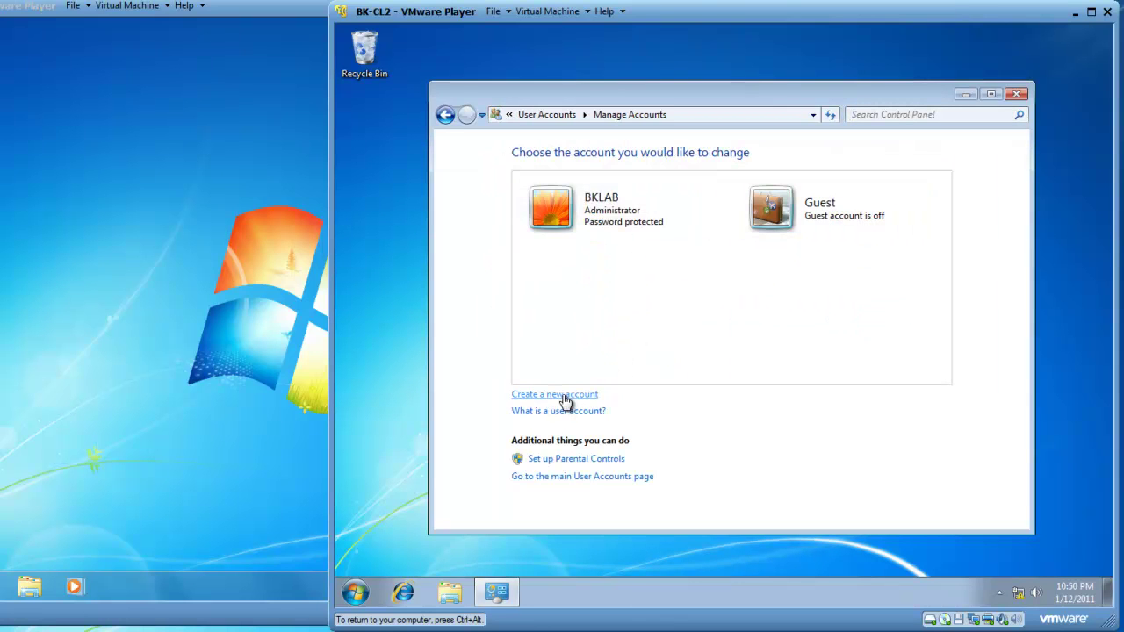
pyautogui.click(567, 400)
pyautogui.write('Rocky')
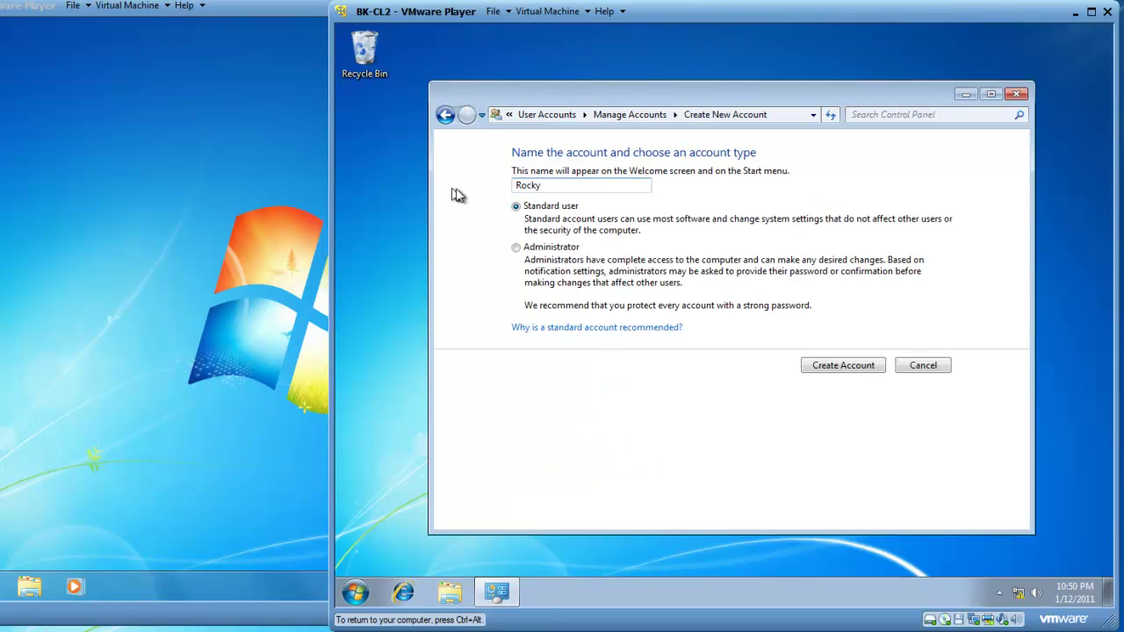
pyautogui.click(838, 367)
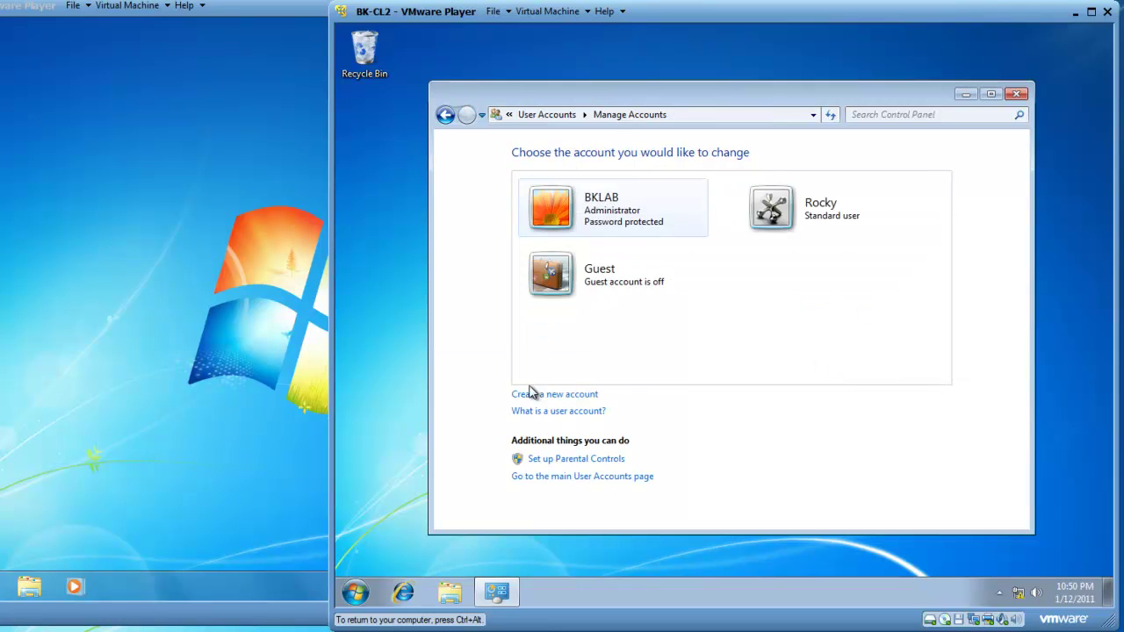
pyautogui.click(826, 203)
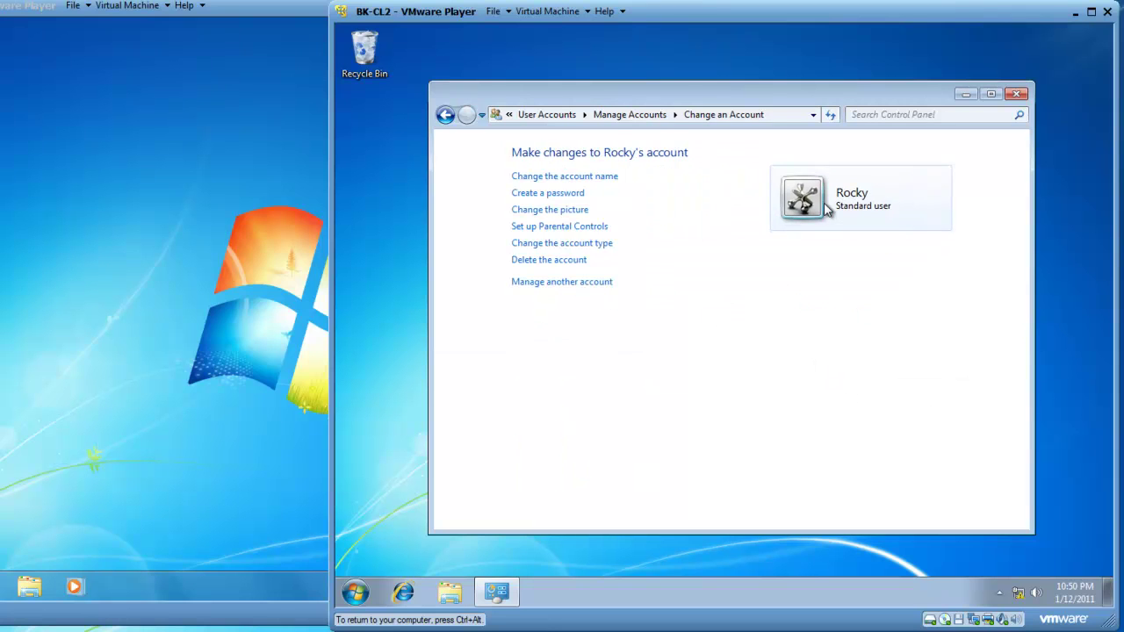
pyautogui.click(569, 199)
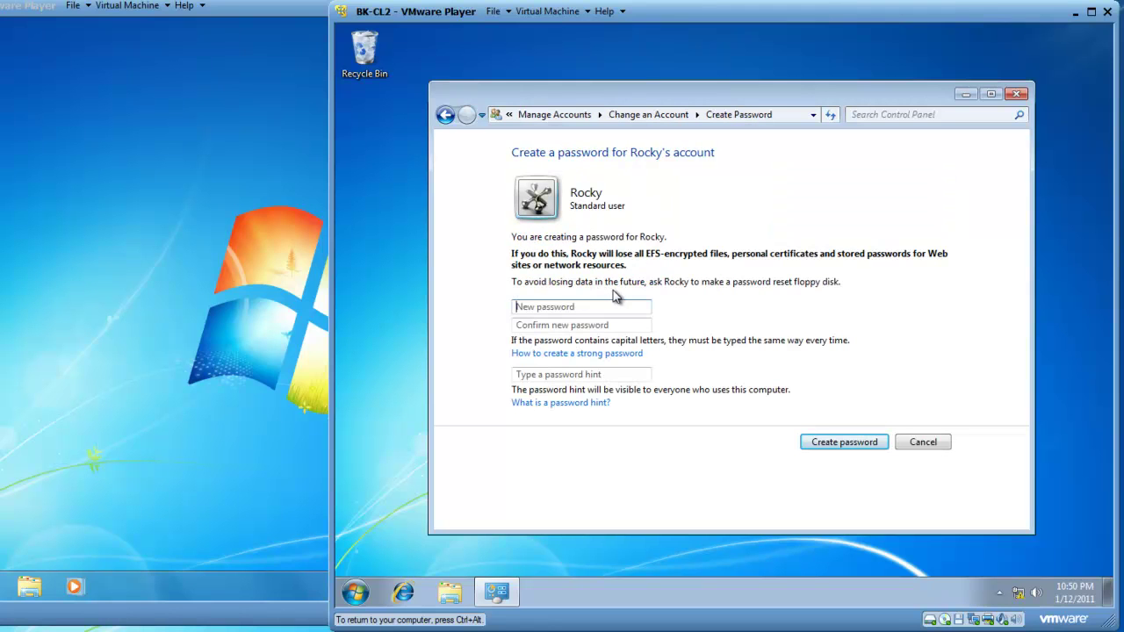
pyautogui.write('•••••••••')
pyautogui.press('Tab')
pyautogui.write('•••••••••')
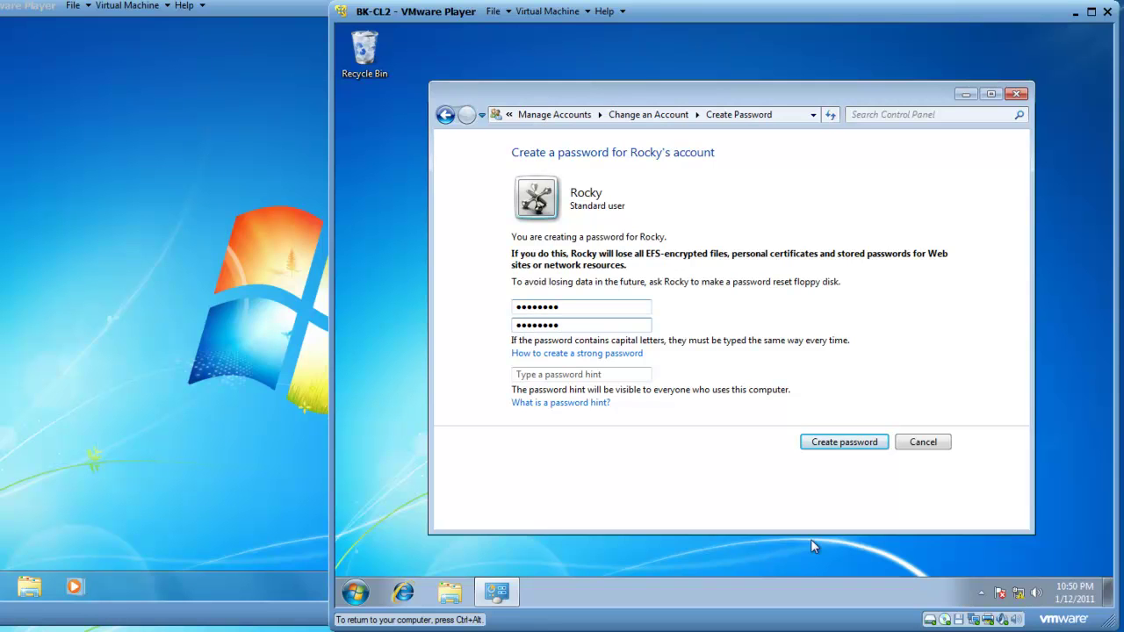
pyautogui.click(848, 445)
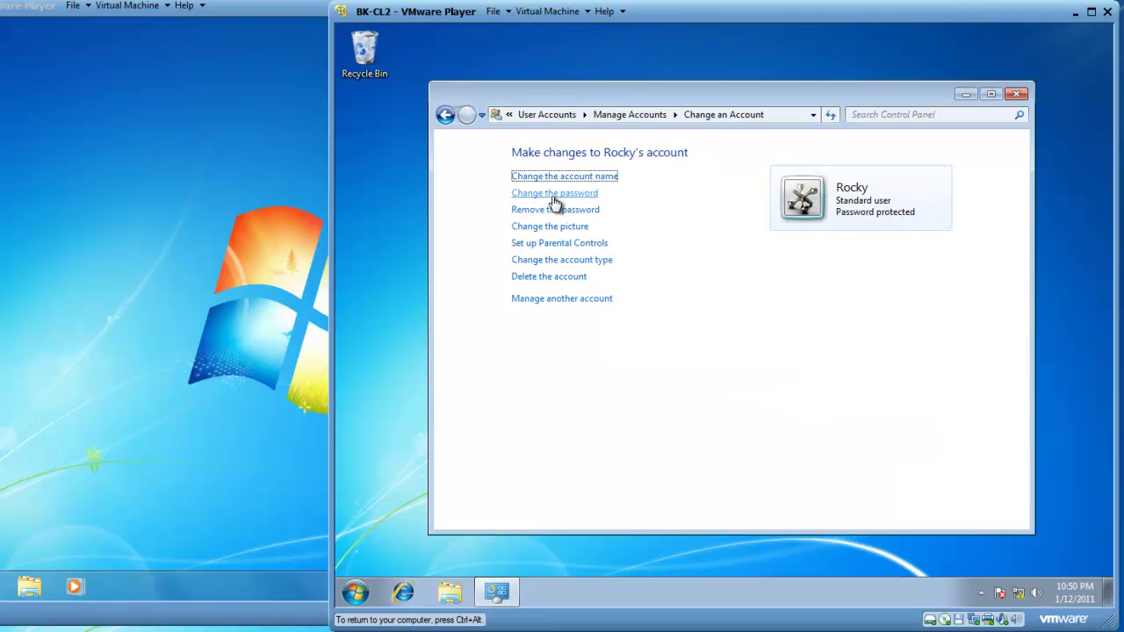
pyautogui.click(549, 227)
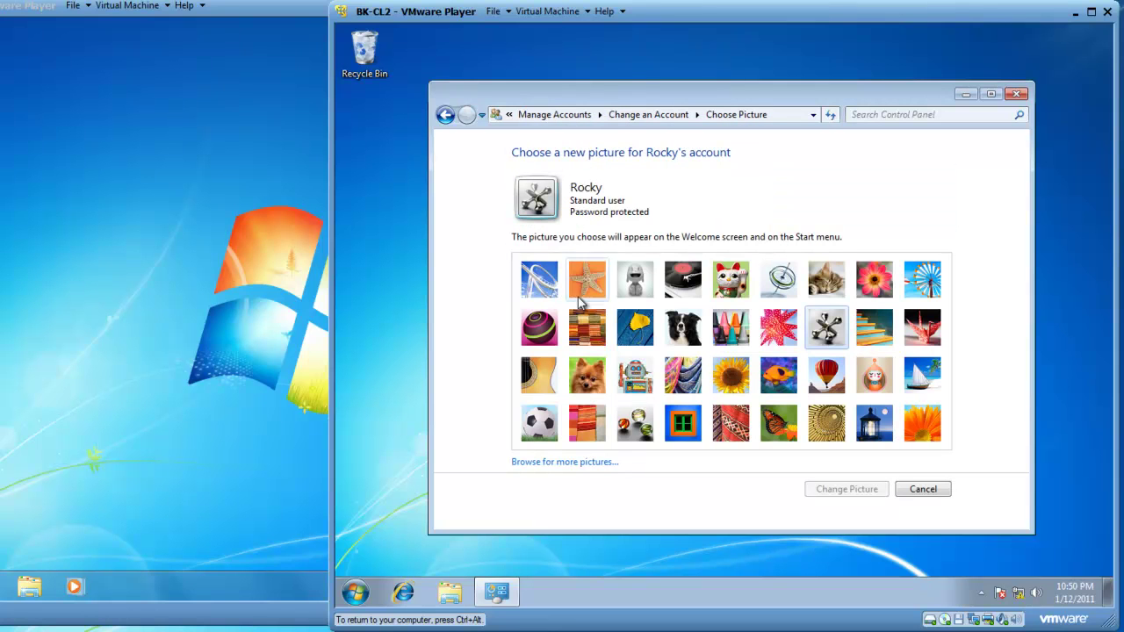
pyautogui.click(641, 387)
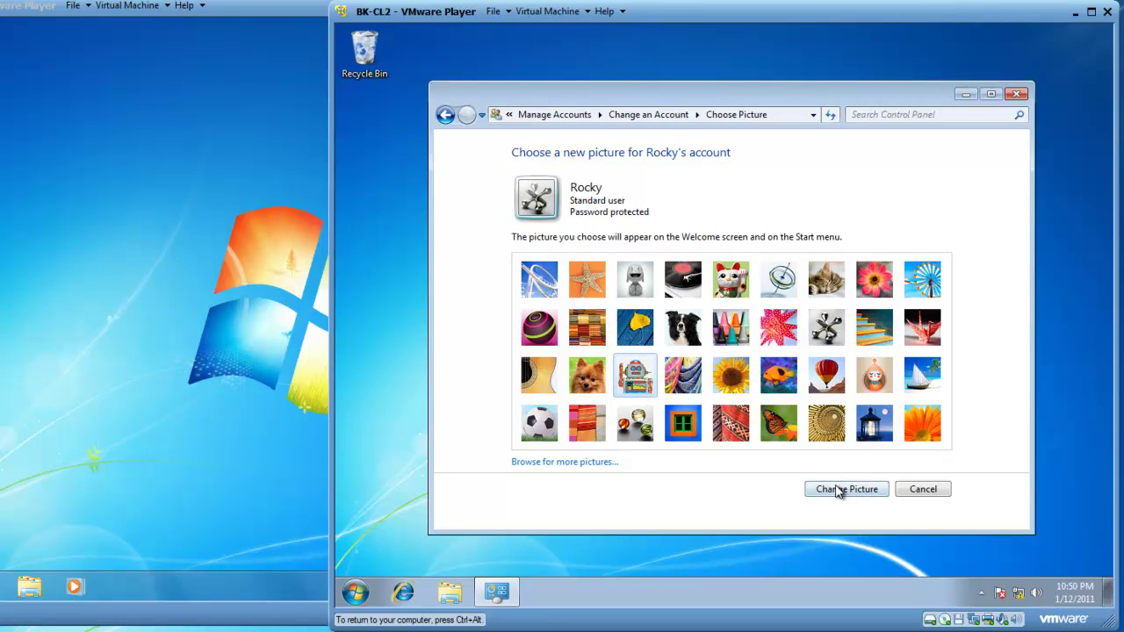
pyautogui.click(842, 490)
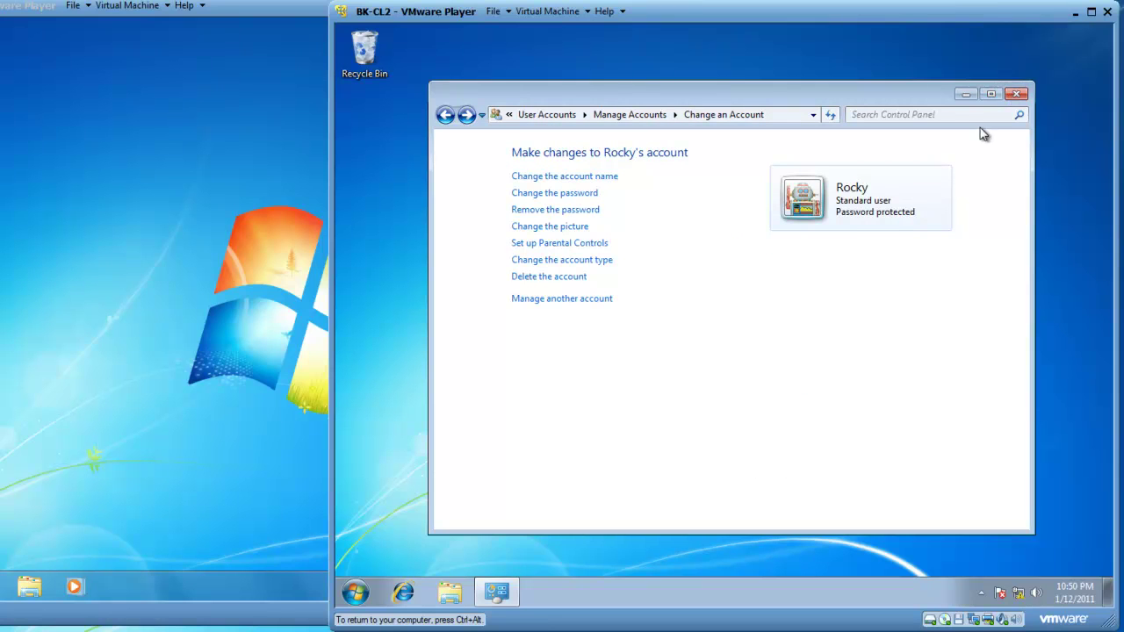
# Close BK-CL2's Control Panel and release the keyboard and mouse with Ctrl+Alt.
pyautogui.click(1016, 94)
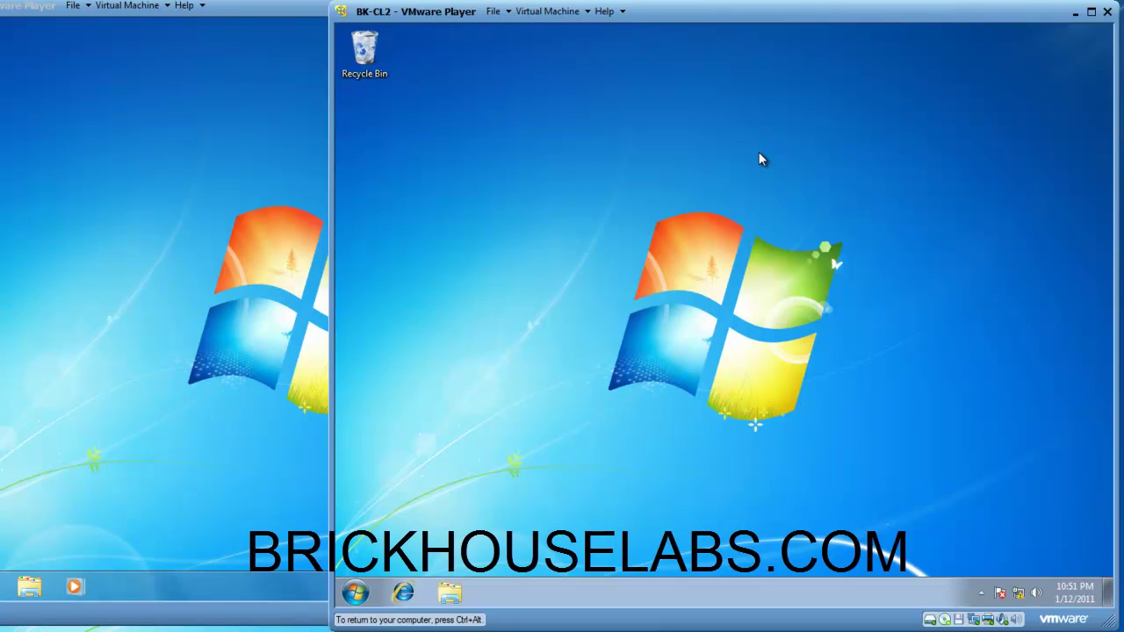
pyautogui.hotkey('ctrl', 'alt')
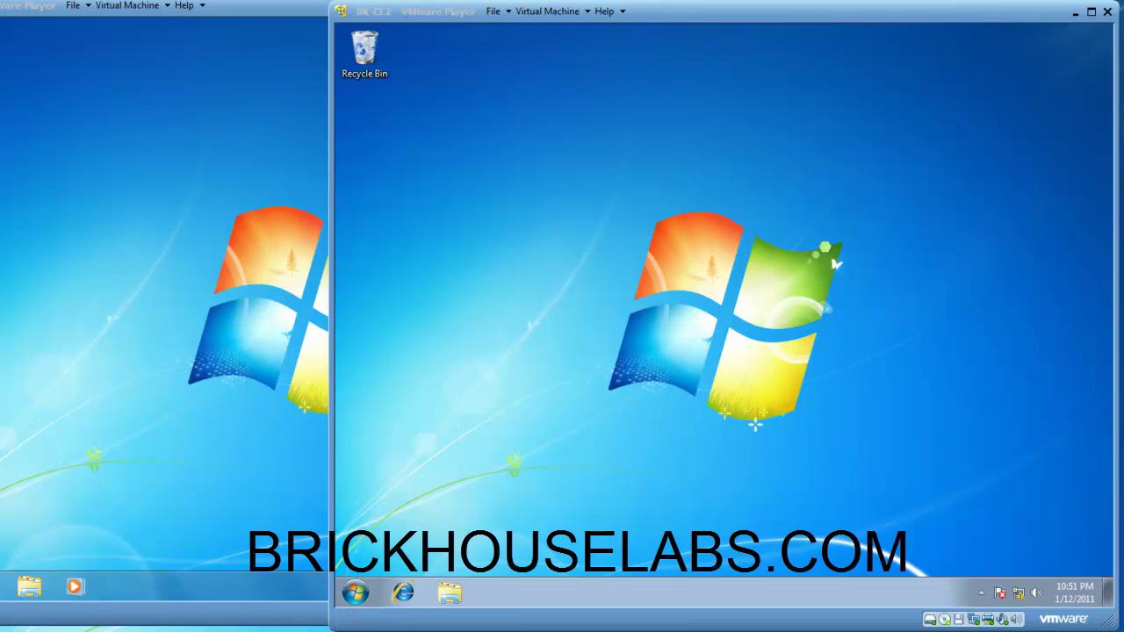